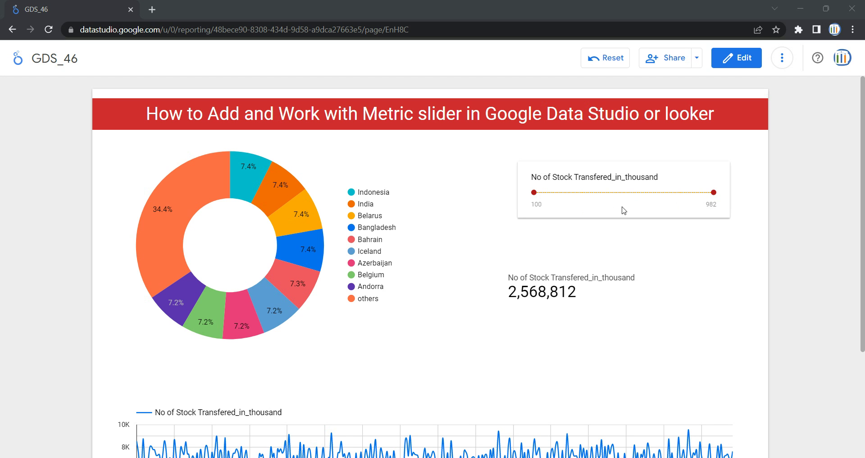
Step: Raise the lower bound of the No of Stock Transfered_in_thousand slider to 250 and on to 360
{"action": "left_click_drag", "start_coordinate": [534, 193], "coordinate": [564, 193]}
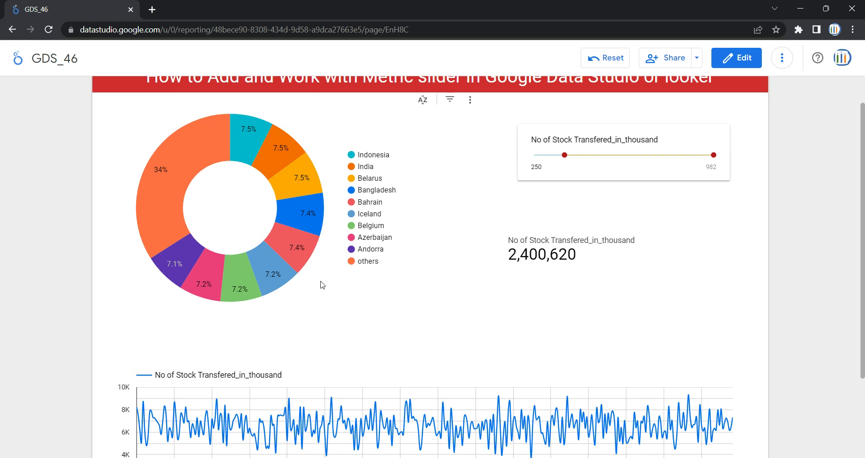
{"action": "scroll", "coordinate": [328, 305], "scroll_direction": "down", "scroll_amount": 1}
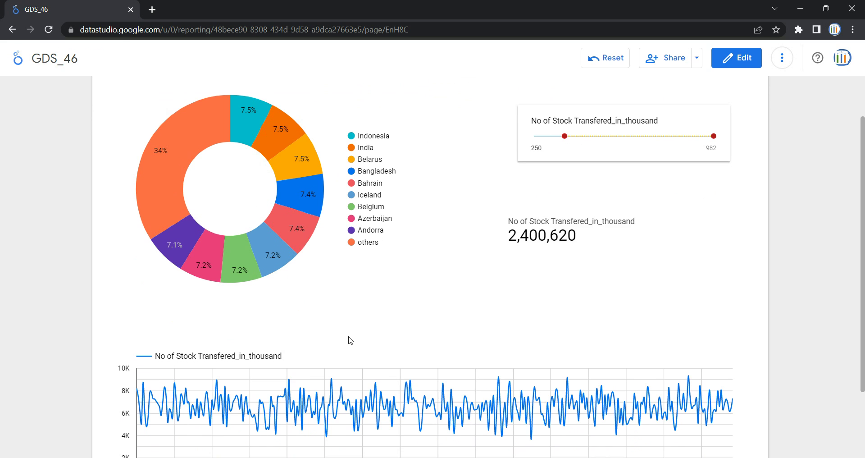
{"action": "scroll", "coordinate": [350, 340], "scroll_direction": "up", "scroll_amount": 1}
{"action": "left_click_drag", "start_coordinate": [564, 191], "coordinate": [587, 192]}
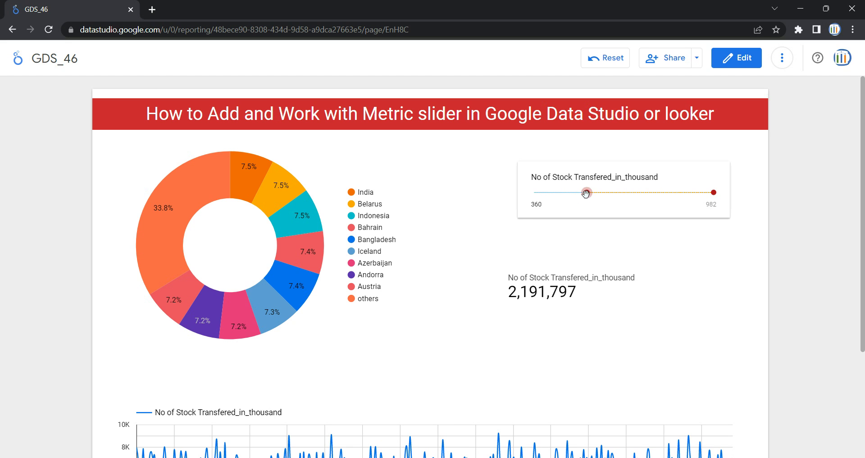
Step: Narrow the slider to 100 at both ends and examine how the donut chart, scorecard and time series respond
{"action": "left_click_drag", "start_coordinate": [585, 192], "coordinate": [534, 193]}
{"action": "left_click_drag", "start_coordinate": [713, 193], "coordinate": [527, 204]}
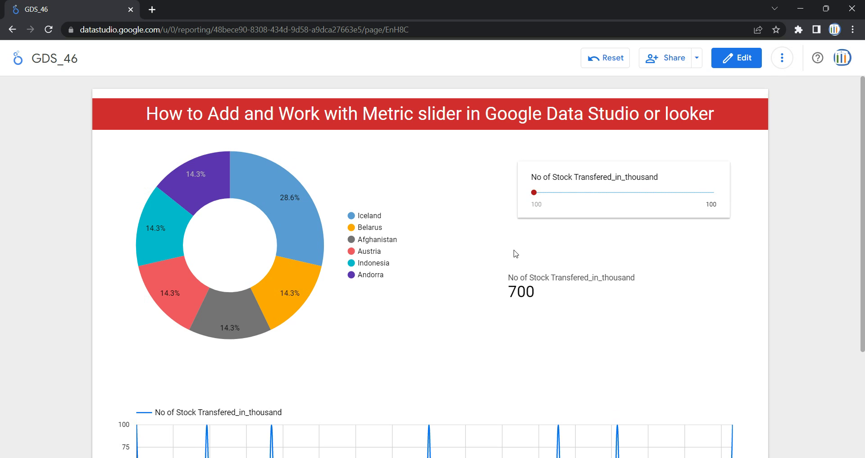
{"action": "scroll", "coordinate": [515, 253], "scroll_direction": "down", "scroll_amount": 2}
{"action": "scroll", "coordinate": [515, 253], "scroll_direction": "up", "scroll_amount": 1}
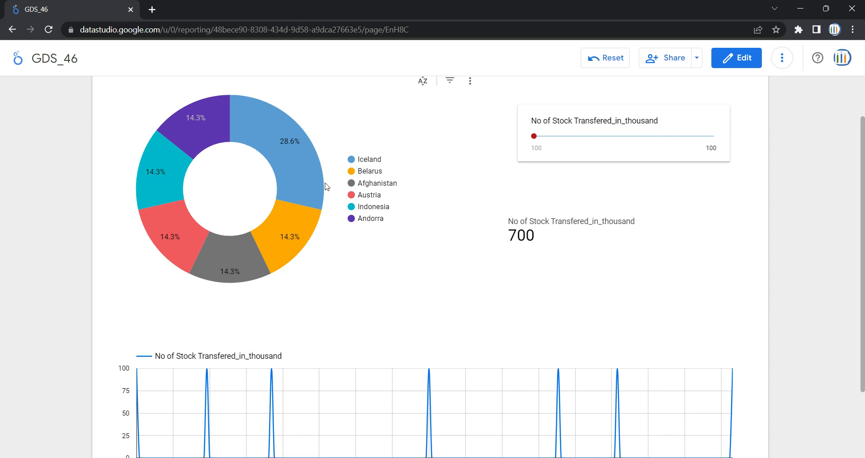
{"action": "scroll", "coordinate": [412, 298], "scroll_direction": "down", "scroll_amount": 2}
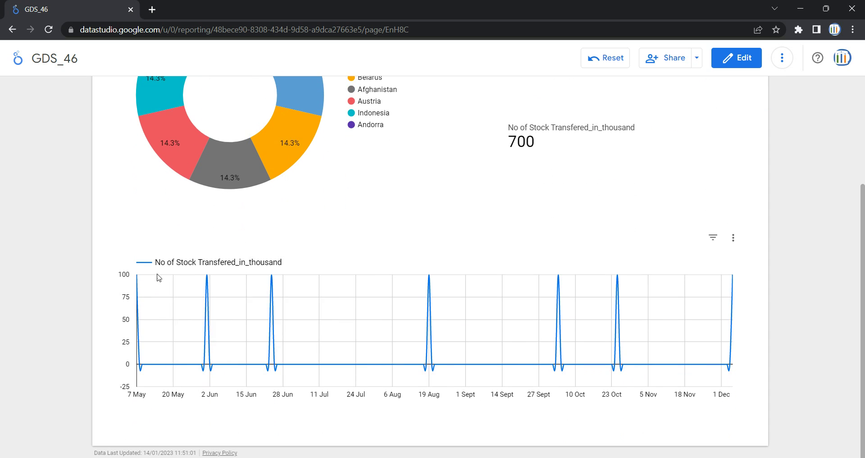
{"action": "scroll", "coordinate": [660, 323], "scroll_direction": "up", "scroll_amount": 3}
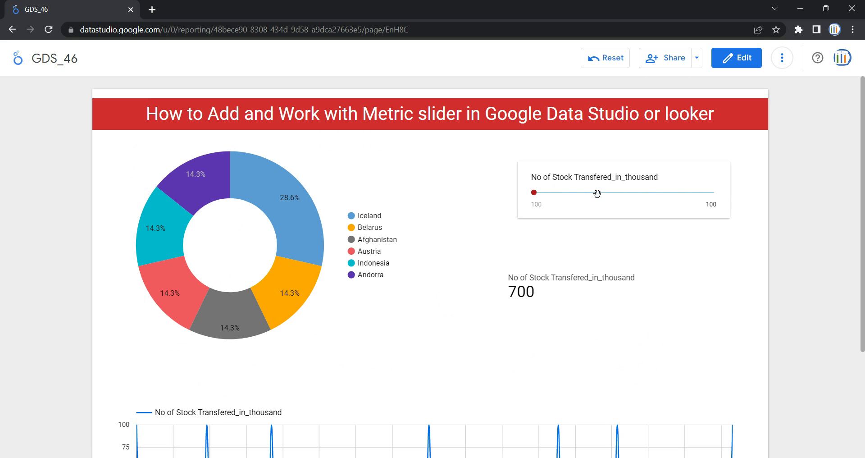
{"action": "mouse_move", "coordinate": [296, 323]}
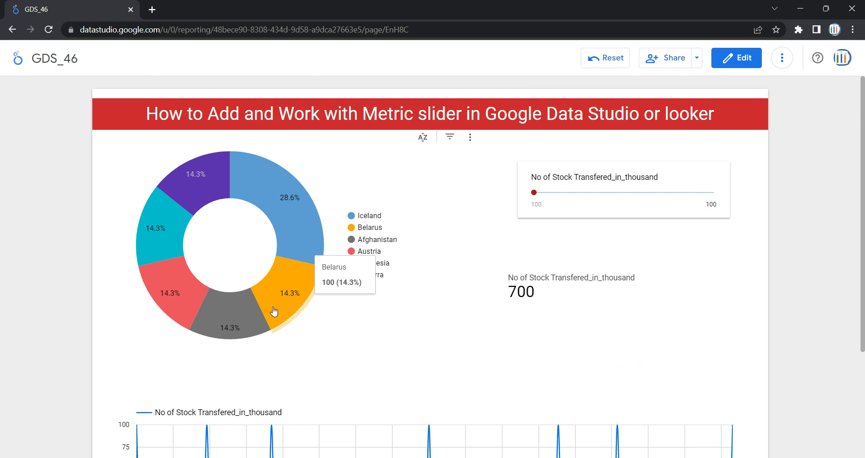
{"action": "scroll", "coordinate": [274, 311], "scroll_direction": "down", "scroll_amount": 1}
{"action": "scroll", "coordinate": [273, 307], "scroll_direction": "up", "scroll_amount": 1}
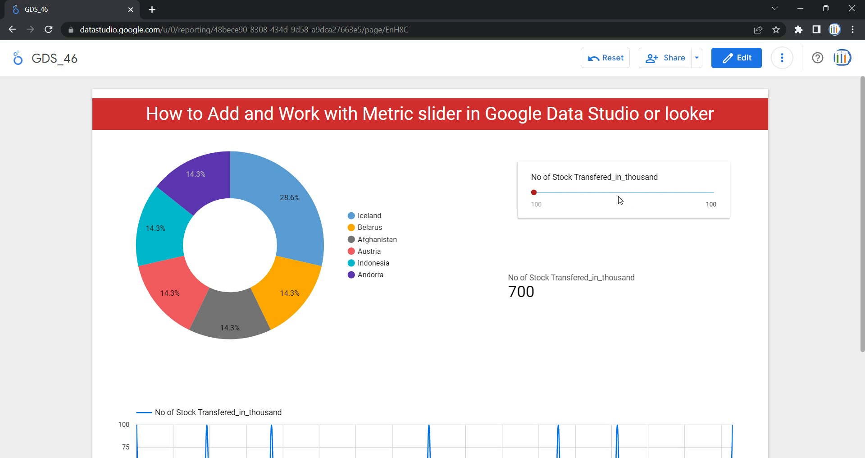
Step: Switch the report to edit mode and delete the existing metric slider
{"action": "left_click", "coordinate": [722, 57]}
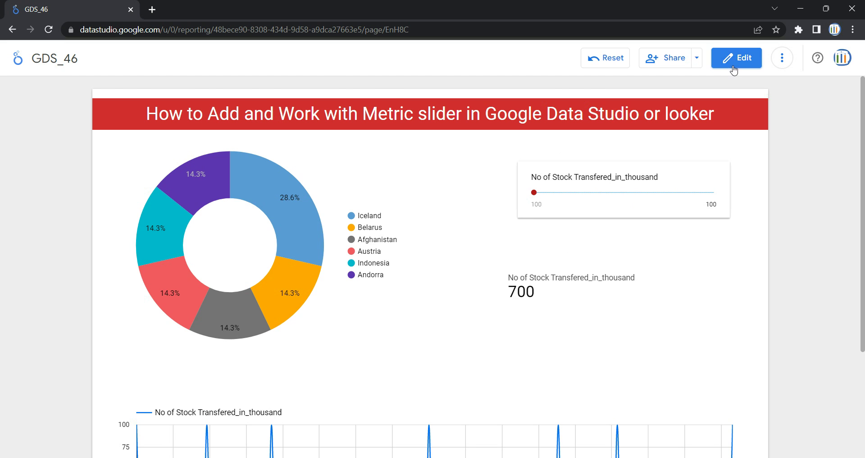
{"action": "left_click", "coordinate": [435, 169]}
{"action": "key", "text": "Delete"}
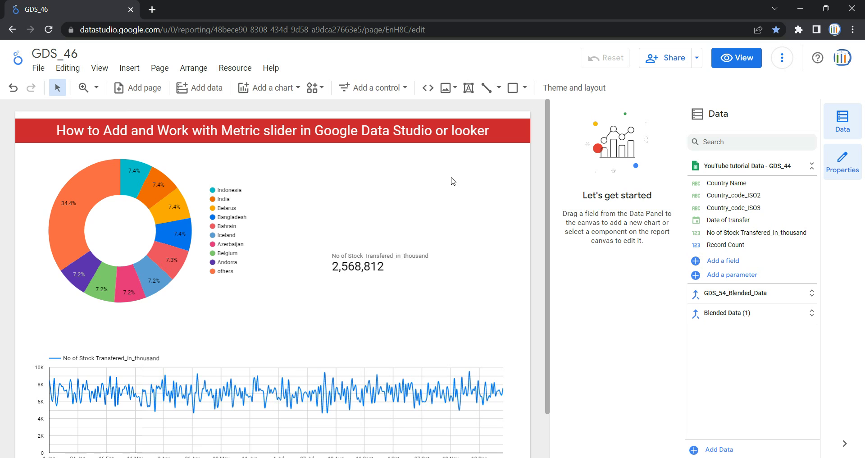
Step: Add a slider control above the stock-transfer scorecard and widen it so its full field title fits
{"action": "left_click", "coordinate": [388, 92]}
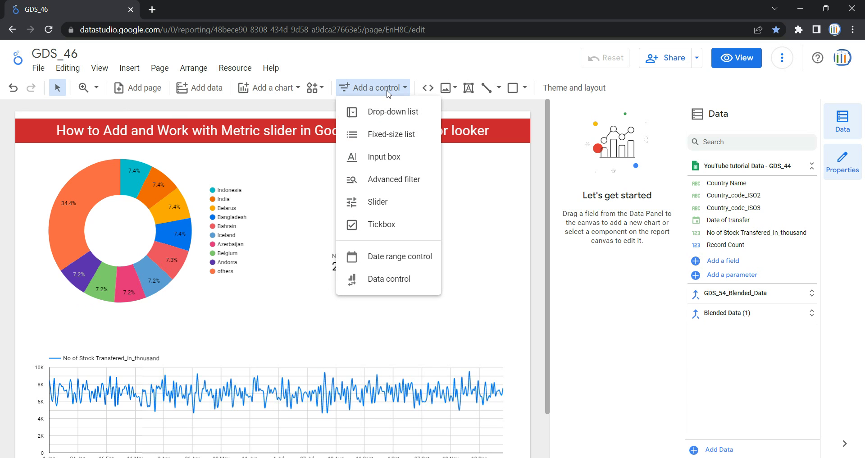
{"action": "left_click", "coordinate": [389, 202]}
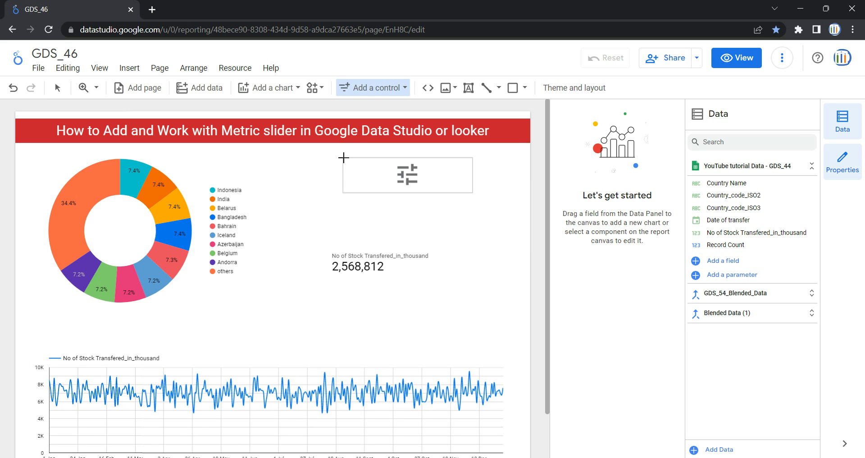
{"action": "left_click", "coordinate": [343, 159]}
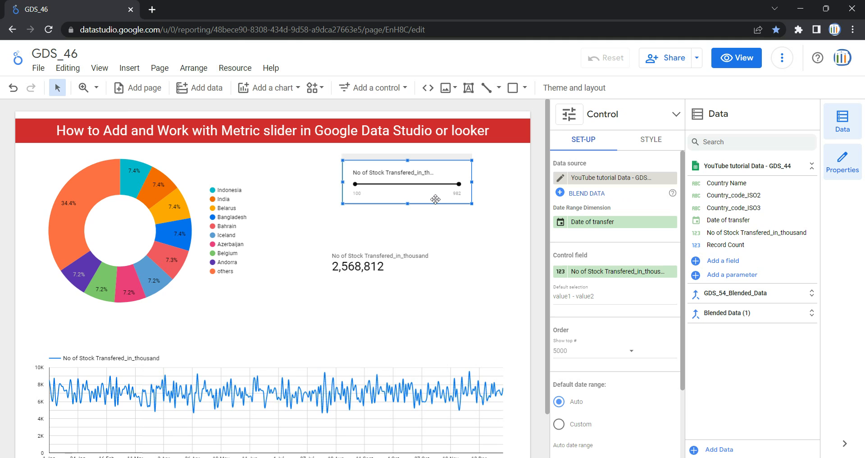
{"action": "left_click_drag", "start_coordinate": [471, 182], "coordinate": [500, 182]}
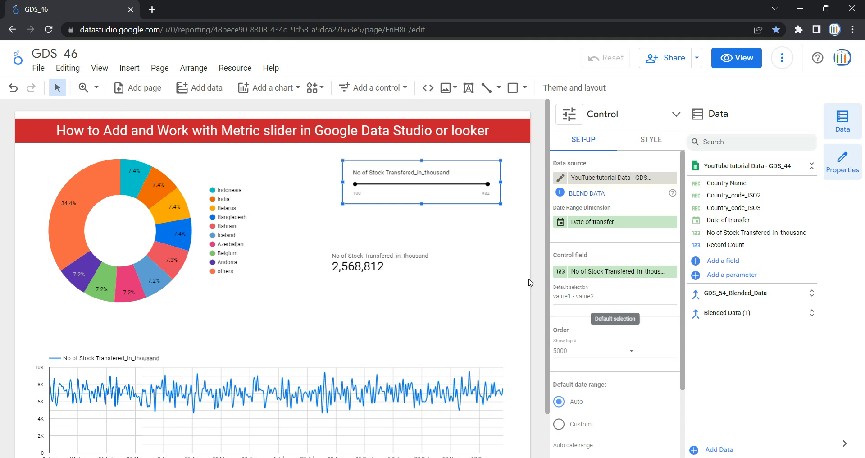
Step: Choose No of Stock Transfered_in_thousand as the slider's control field and check its available data sources
{"action": "left_click", "coordinate": [607, 270]}
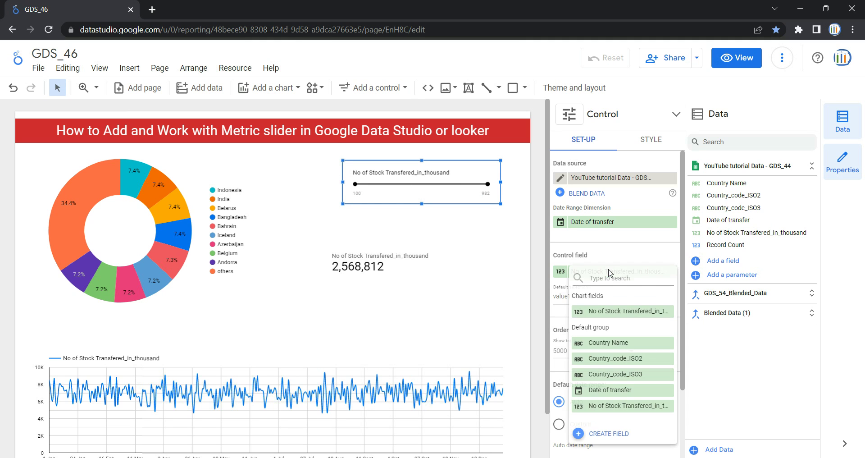
{"action": "left_click", "coordinate": [642, 314]}
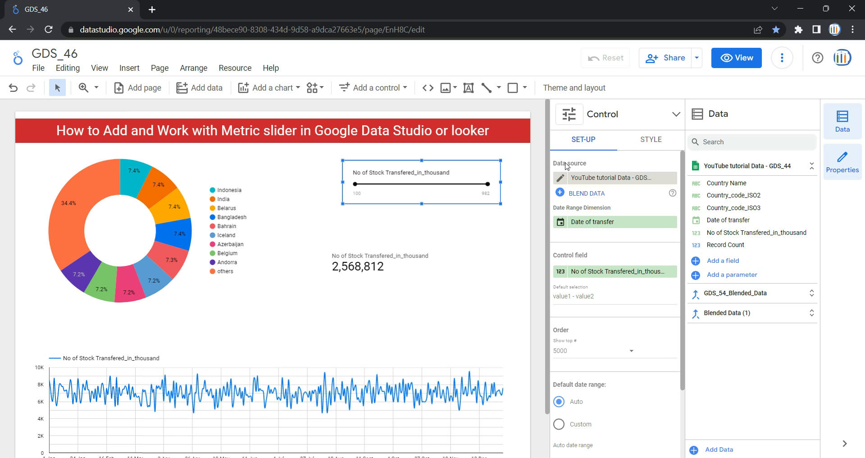
{"action": "left_click", "coordinate": [582, 180]}
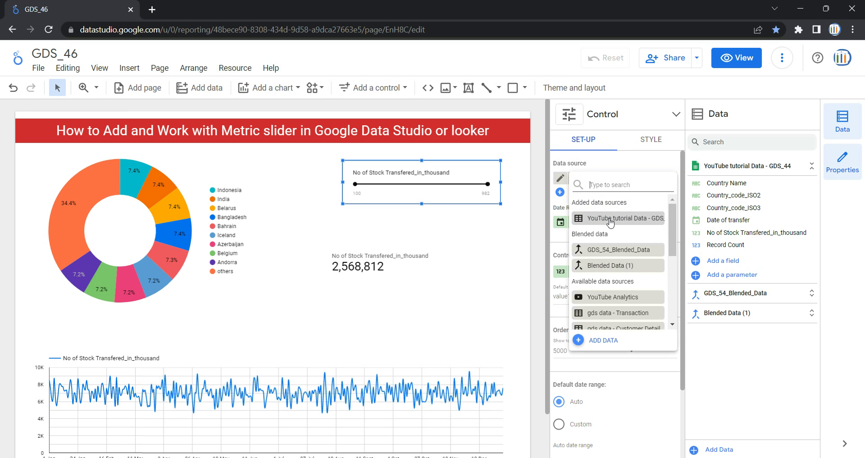
{"action": "left_click", "coordinate": [575, 223]}
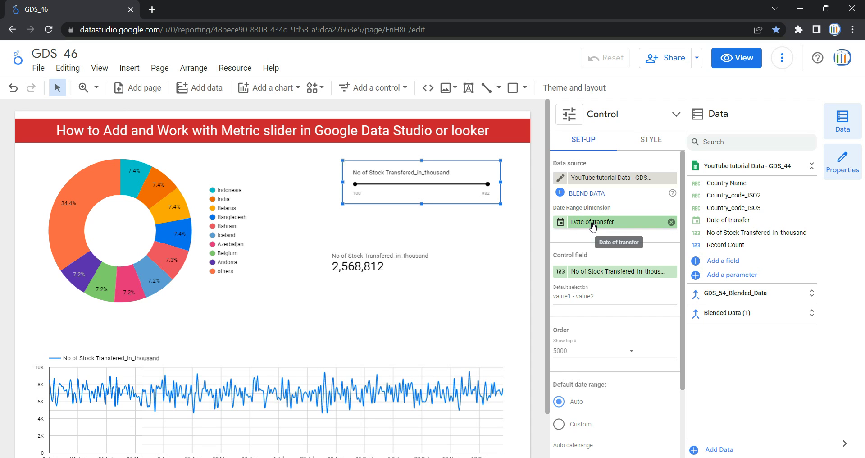
Step: Set the slider's default selection to 200-500
{"action": "scroll", "coordinate": [593, 226], "scroll_direction": "down", "scroll_amount": 1}
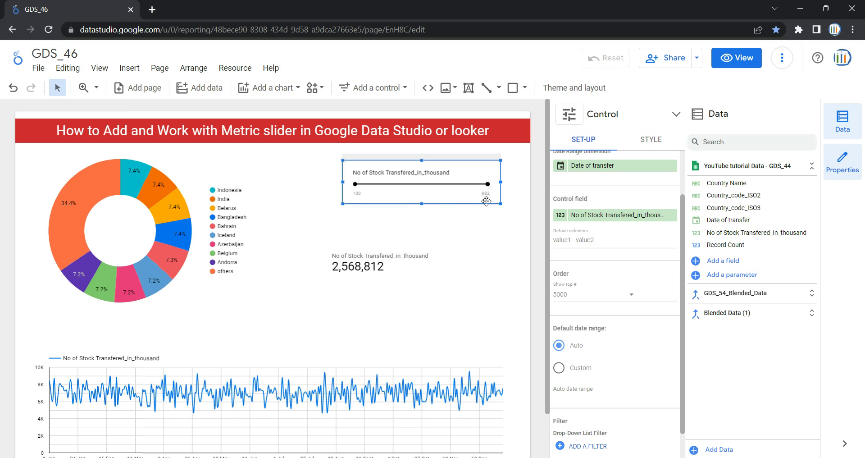
{"action": "left_click", "coordinate": [568, 234]}
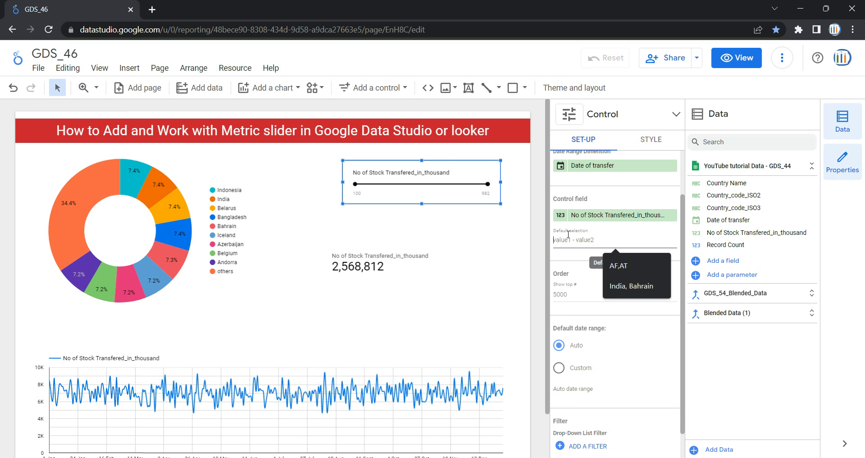
{"action": "scroll", "coordinate": [573, 270], "scroll_direction": "up", "scroll_amount": 2}
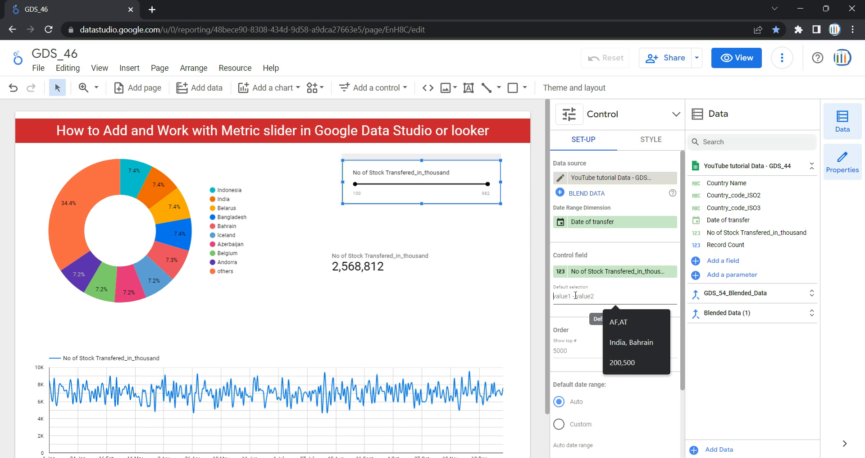
{"action": "type", "text": "200"}
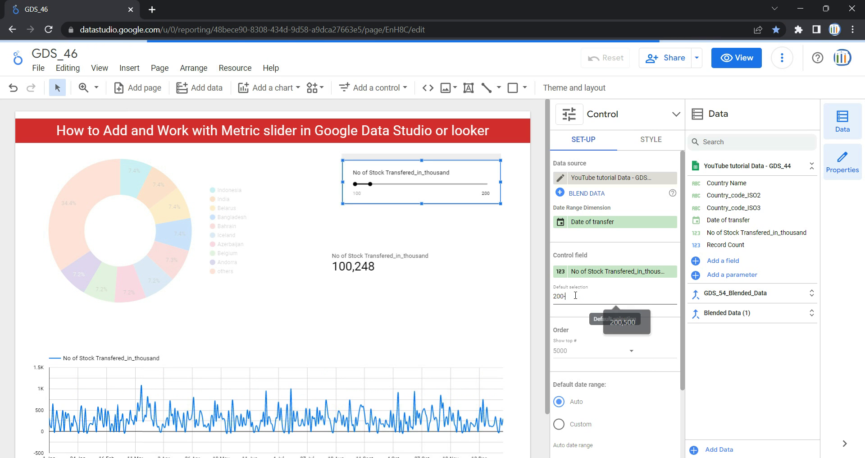
{"action": "type", "text": "-500"}
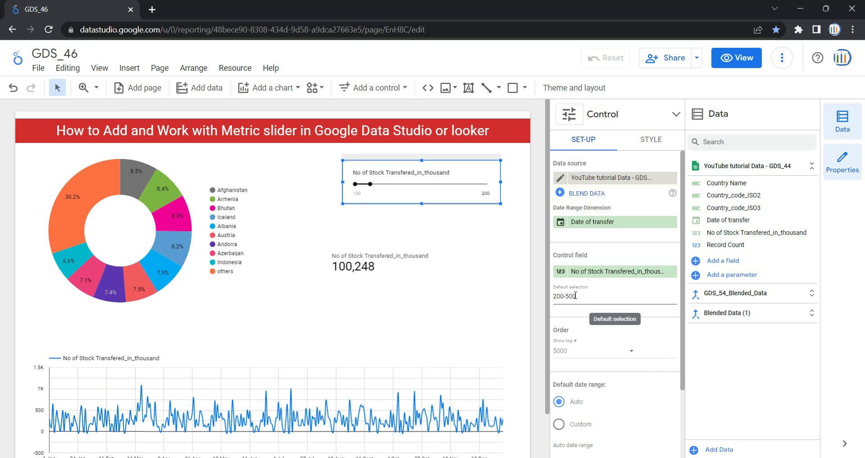
Step: Preview the report, lower the slider's upper bound to 490, and return to edit mode
{"action": "left_click", "coordinate": [744, 61]}
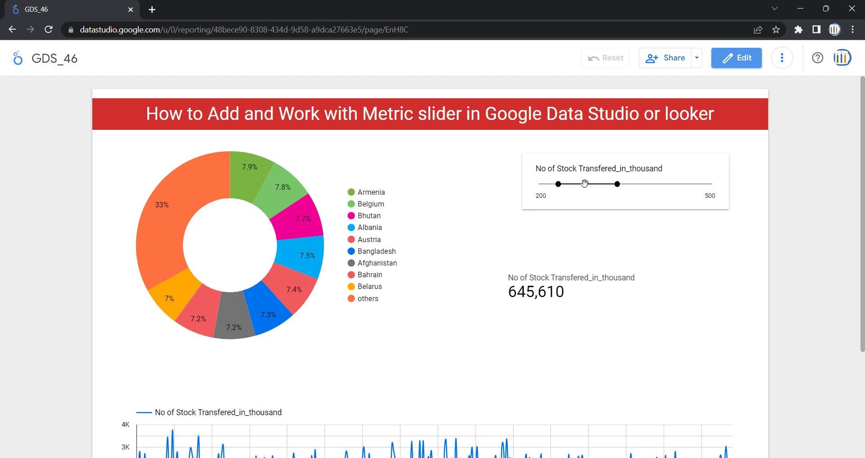
{"action": "left_click_drag", "start_coordinate": [617, 184], "coordinate": [615, 184]}
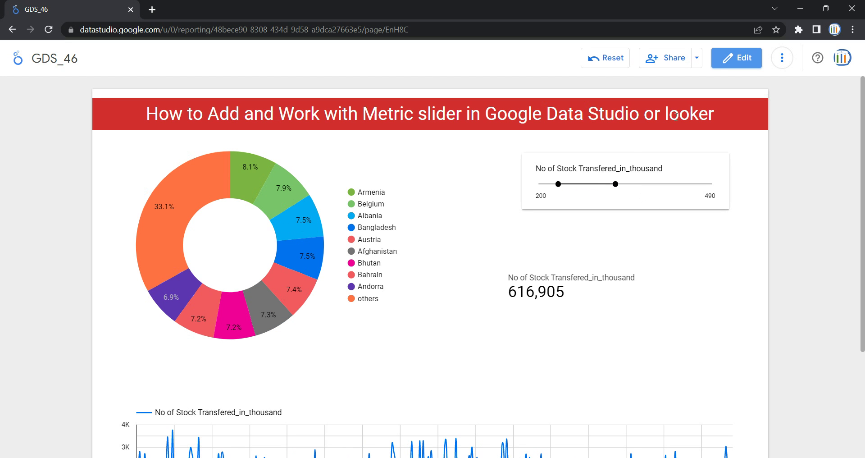
{"action": "left_click", "coordinate": [721, 65]}
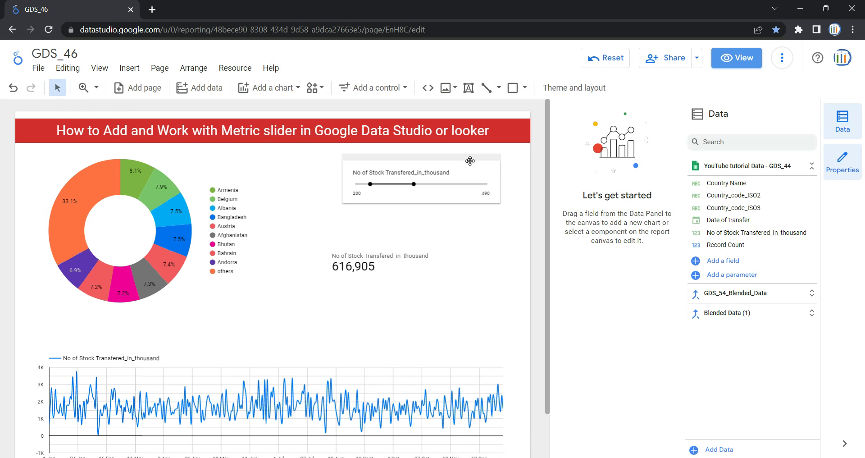
Step: Clear the default selection of the slider control
{"action": "left_click", "coordinate": [470, 158]}
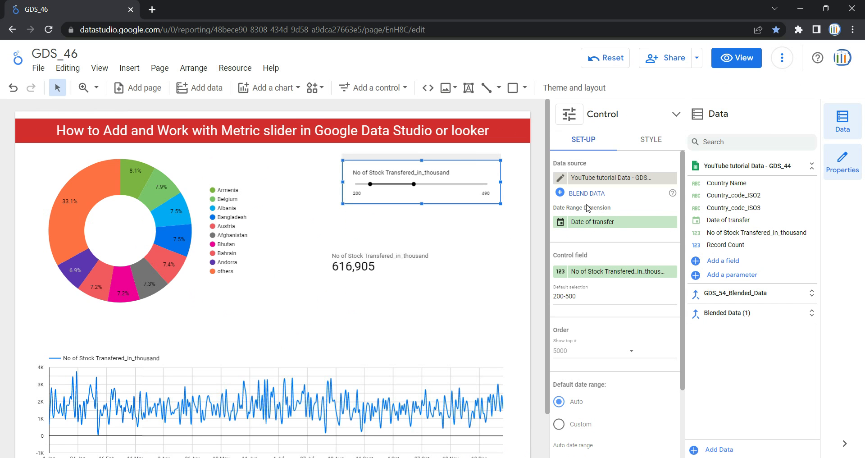
{"action": "left_click_drag", "start_coordinate": [590, 296], "coordinate": [550, 299]}
{"action": "key", "text": "BackSpace"}
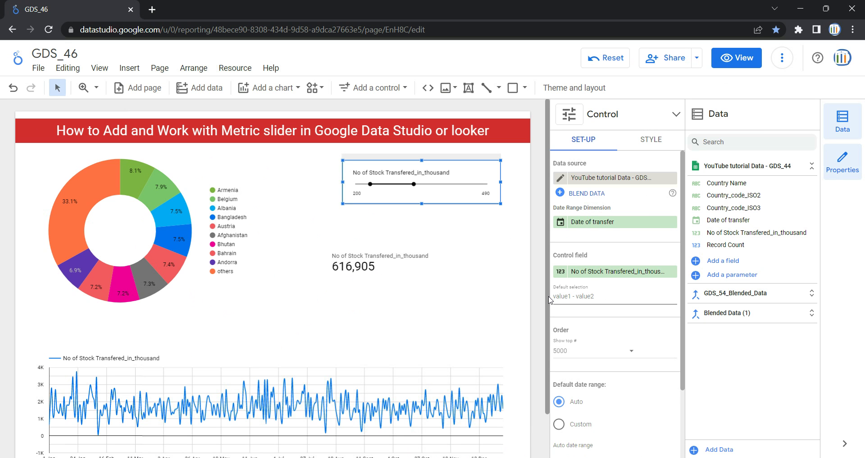
{"action": "left_click", "coordinate": [524, 294]}
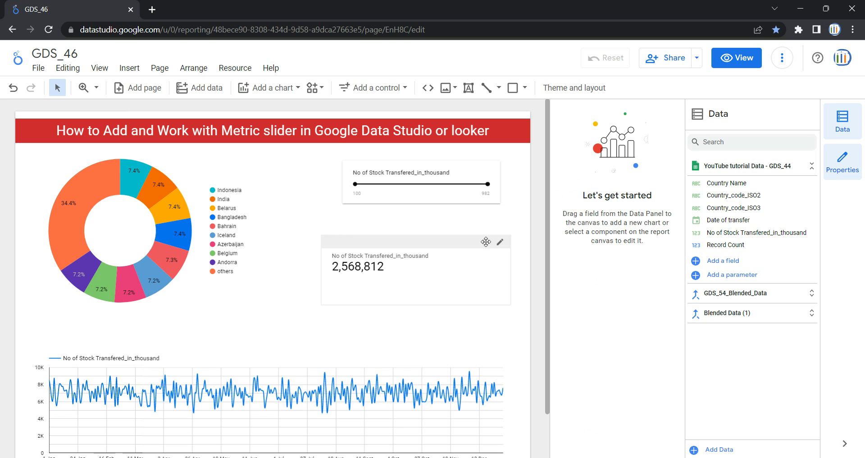
Step: Look through the slider control's set-up options and start creating a new filter for it
{"action": "left_click", "coordinate": [487, 164]}
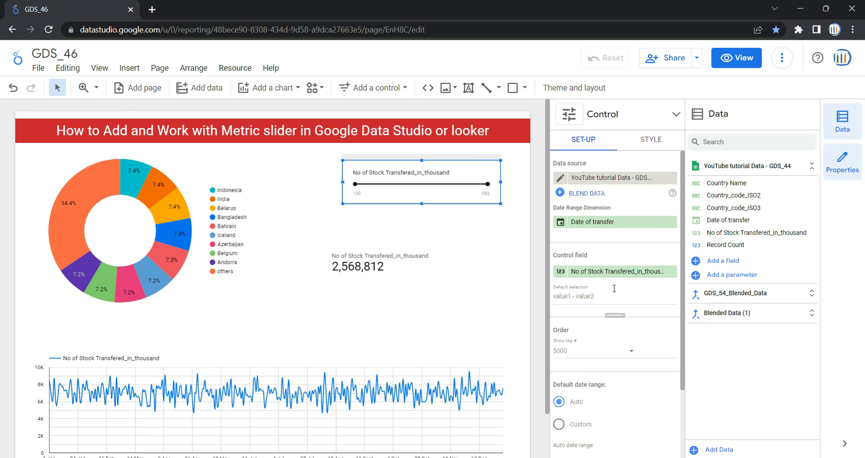
{"action": "scroll", "coordinate": [614, 287], "scroll_direction": "down", "scroll_amount": 1}
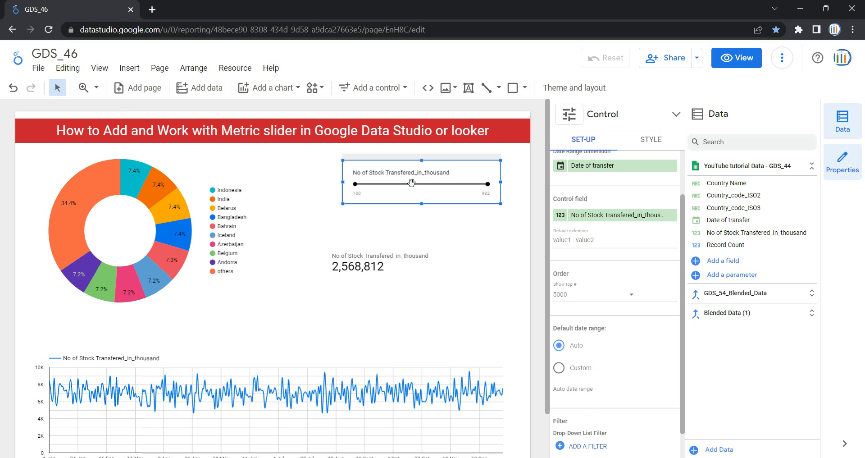
{"action": "scroll", "coordinate": [586, 307], "scroll_direction": "down", "scroll_amount": 1}
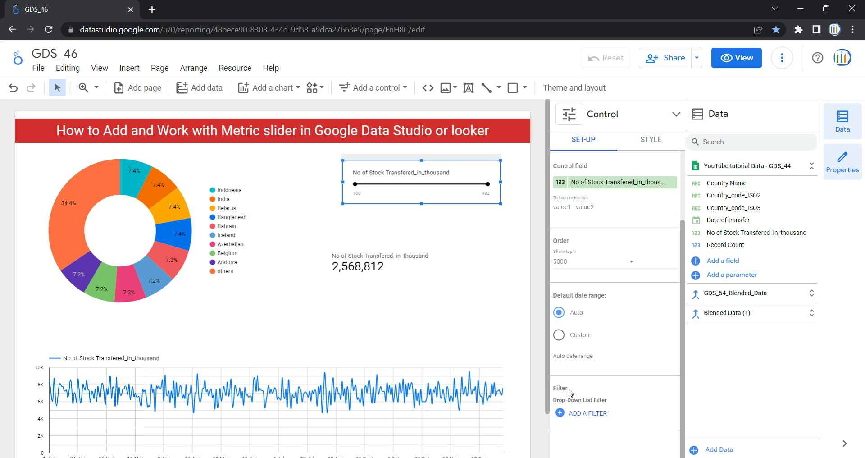
{"action": "left_click", "coordinate": [581, 417]}
{"action": "left_click", "coordinate": [23, 273]}
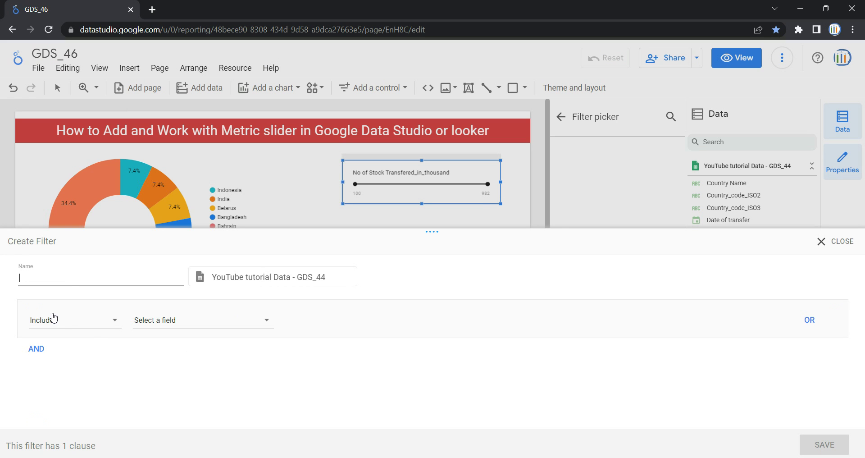
Step: Draft an Exclude filter clause on Country_code_ISO3 with the Equal to (=) condition
{"action": "left_click", "coordinate": [101, 321]}
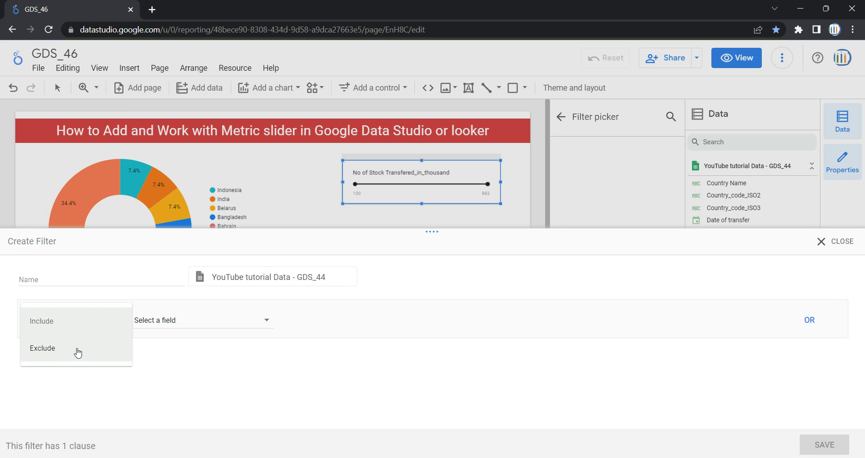
{"action": "left_click", "coordinate": [83, 345]}
{"action": "left_click", "coordinate": [99, 328]}
{"action": "left_click", "coordinate": [202, 322]}
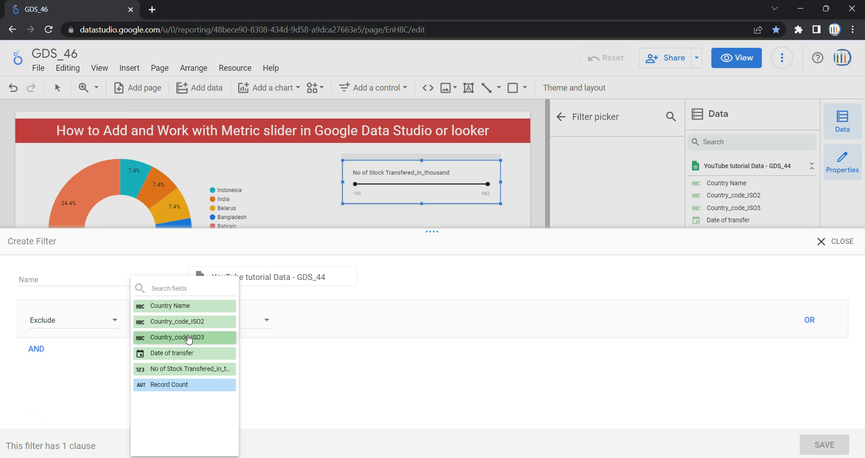
{"action": "left_click", "coordinate": [189, 335]}
{"action": "left_click", "coordinate": [313, 321]}
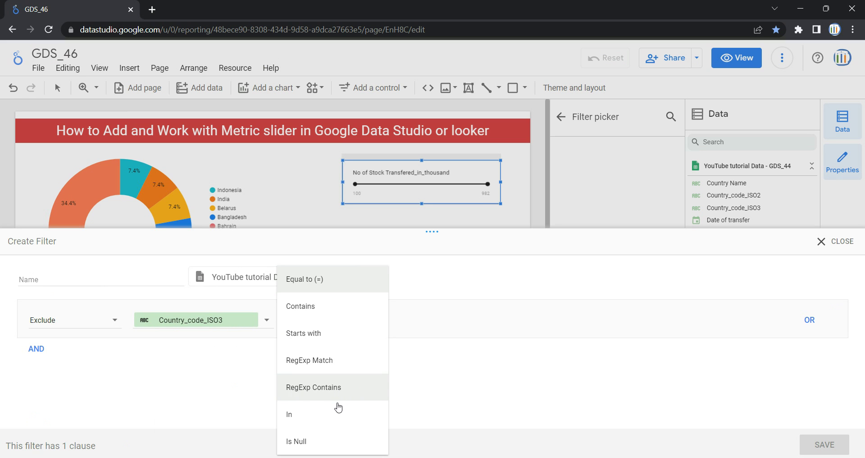
{"action": "left_click", "coordinate": [475, 371]}
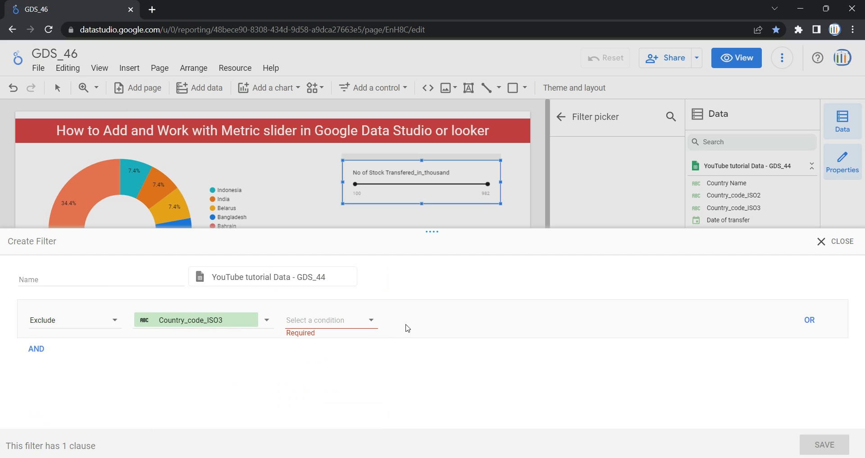
{"action": "left_click", "coordinate": [367, 326]}
{"action": "left_click", "coordinate": [336, 280]}
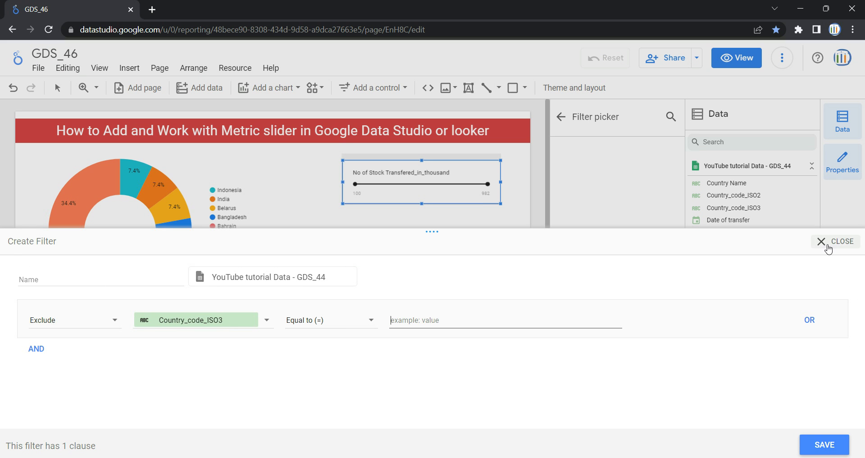
Step: Discard the unsaved filter and return to the slider control's set-up options
{"action": "left_click", "coordinate": [828, 246]}
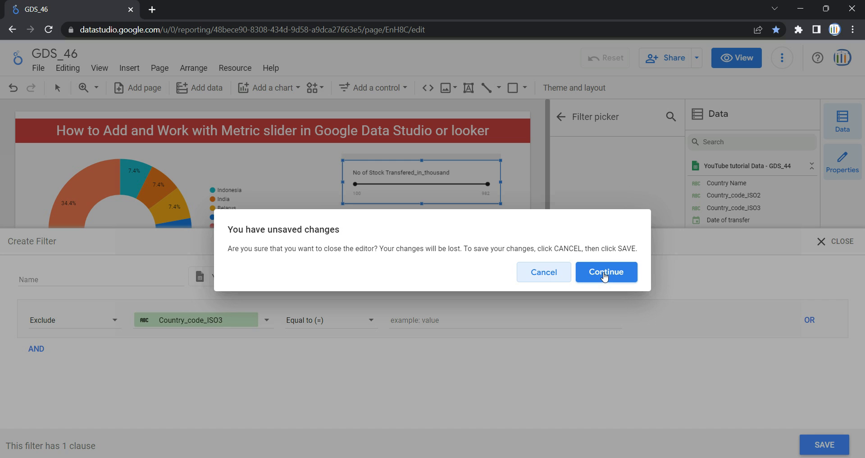
{"action": "left_click", "coordinate": [604, 274]}
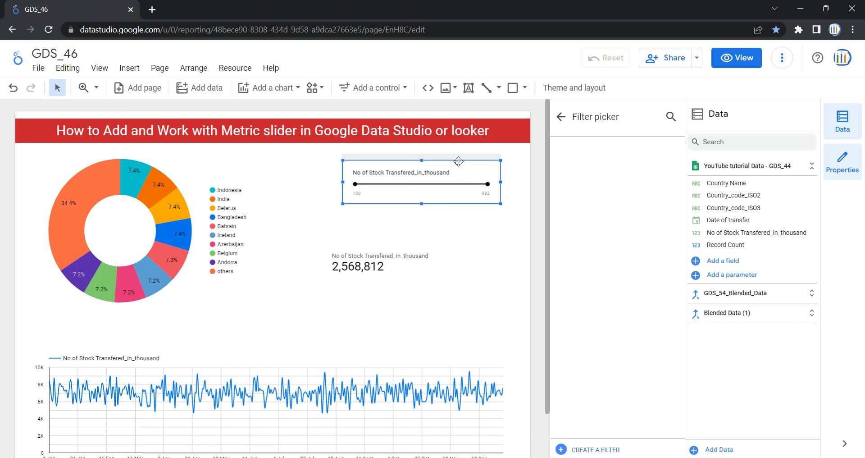
{"action": "left_click", "coordinate": [561, 118]}
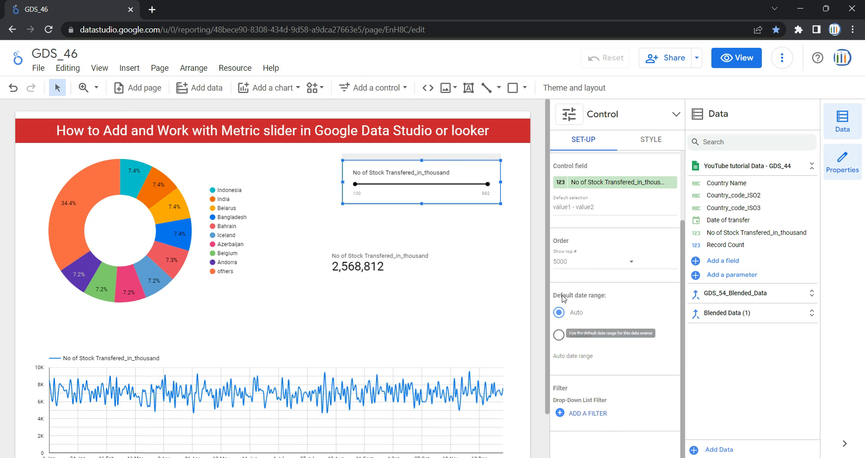
Step: Look over the slider's style options, preview the report with the fixed-size slider narrowed to 390-640, and return to edit mode
{"action": "left_click", "coordinate": [662, 143]}
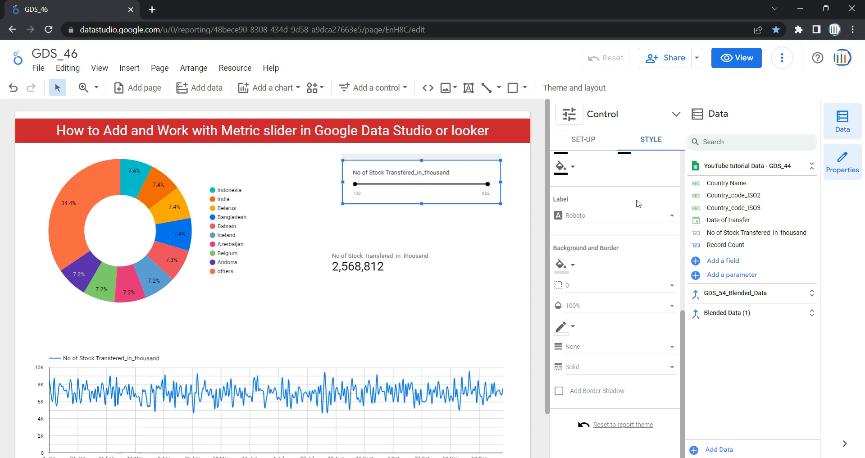
{"action": "scroll", "coordinate": [638, 204], "scroll_direction": "up", "scroll_amount": 10}
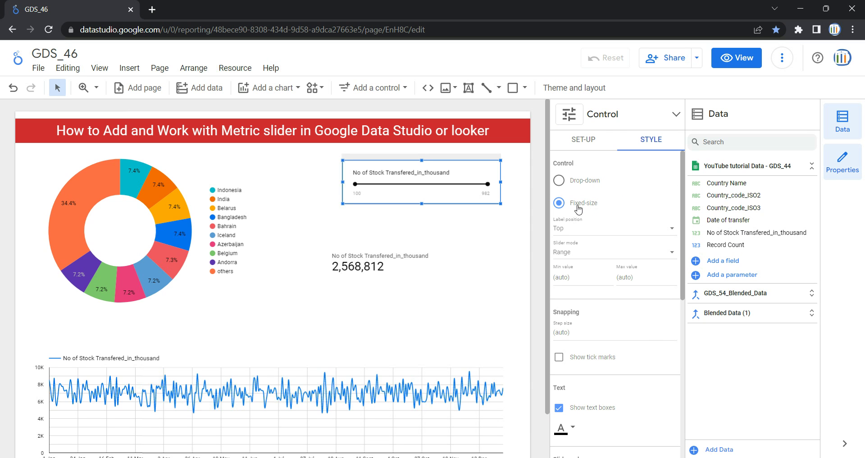
{"action": "left_click", "coordinate": [738, 57]}
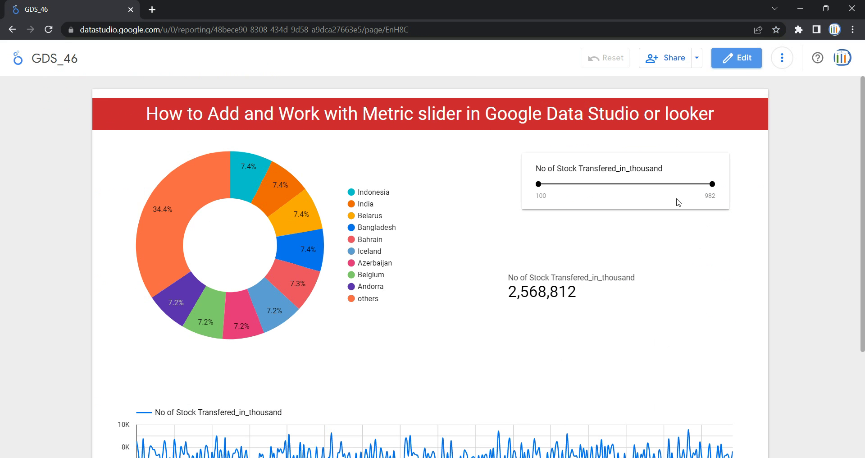
{"action": "left_click_drag", "start_coordinate": [714, 185], "coordinate": [644, 184]}
{"action": "left_click_drag", "start_coordinate": [538, 184], "coordinate": [596, 183]}
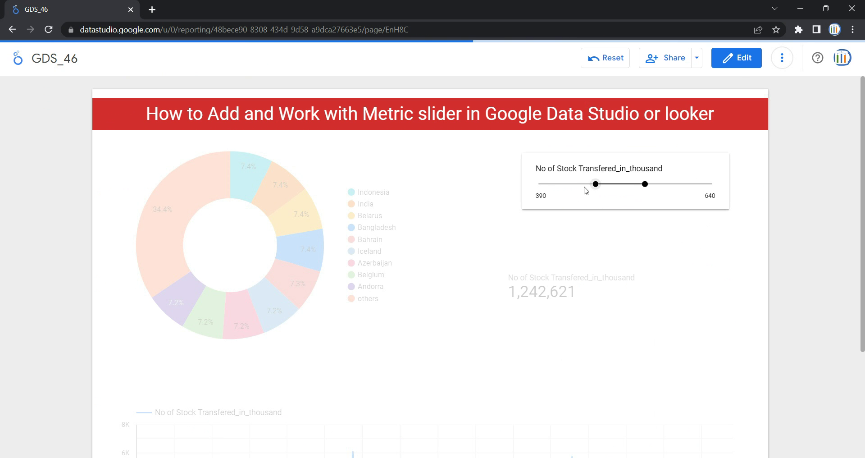
{"action": "left_click", "coordinate": [730, 65]}
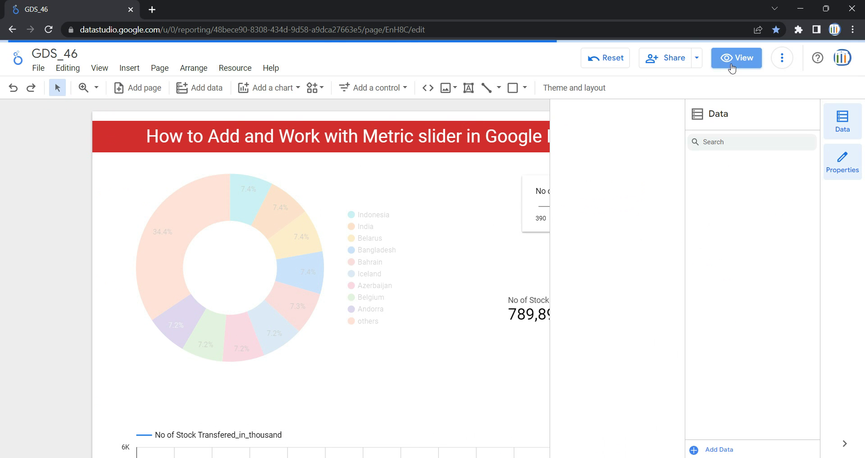
Step: Change the metric slider's control style from Fixed-size to Drop-down
{"action": "left_click", "coordinate": [493, 176]}
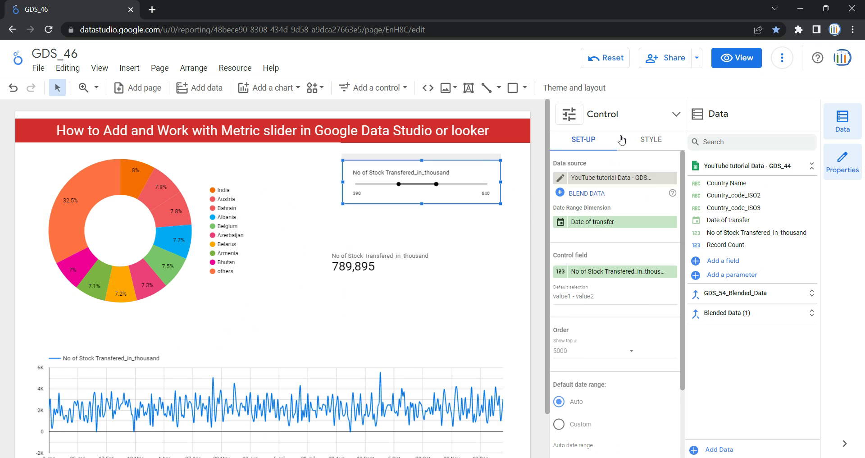
{"action": "left_click", "coordinate": [650, 144]}
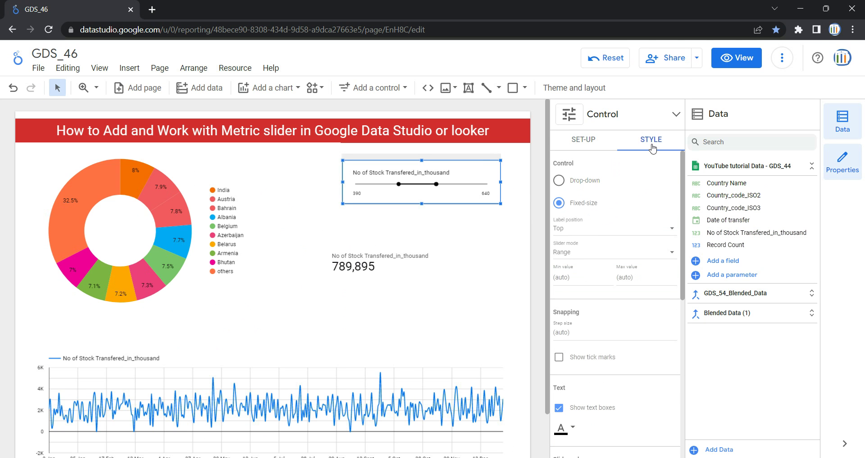
{"action": "left_click", "coordinate": [585, 181]}
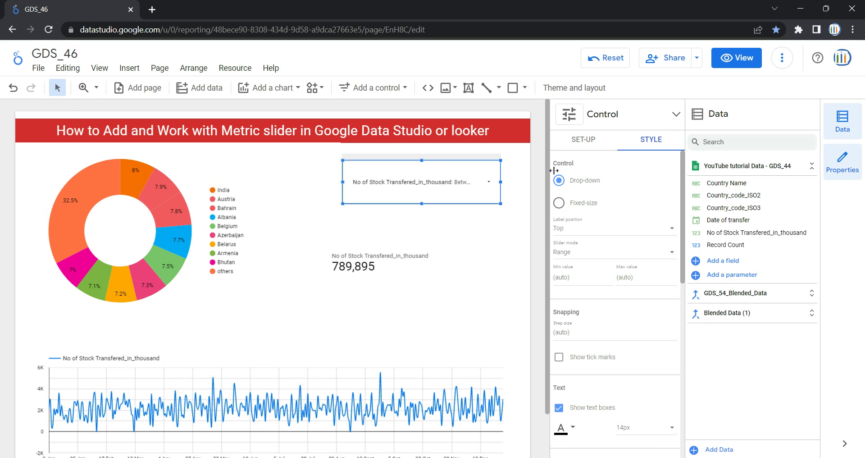
Step: Preview the report, widen the drop-down slider's range to 140-940, and return to edit mode
{"action": "left_click", "coordinate": [741, 60]}
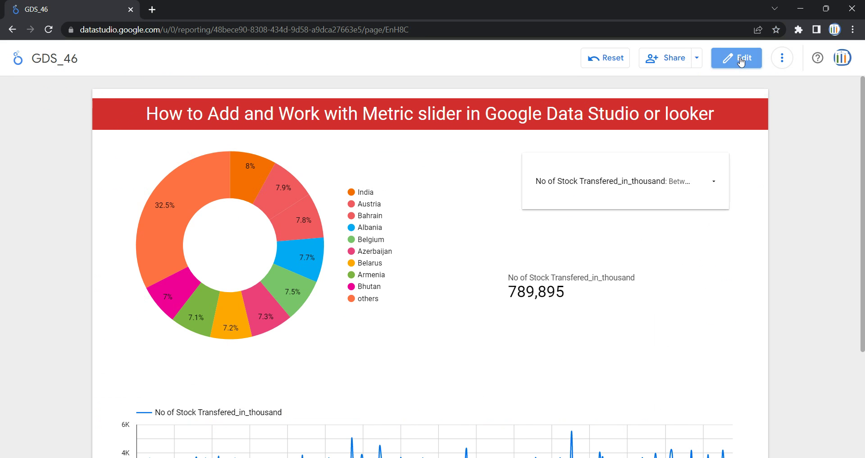
{"action": "left_click", "coordinate": [715, 185]}
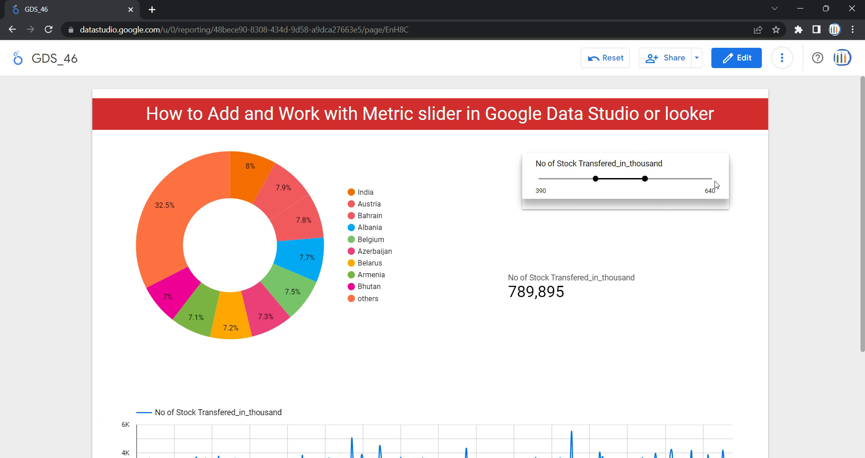
{"action": "left_click_drag", "start_coordinate": [645, 179], "coordinate": [705, 179]}
{"action": "left_click_drag", "start_coordinate": [595, 179], "coordinate": [546, 178]}
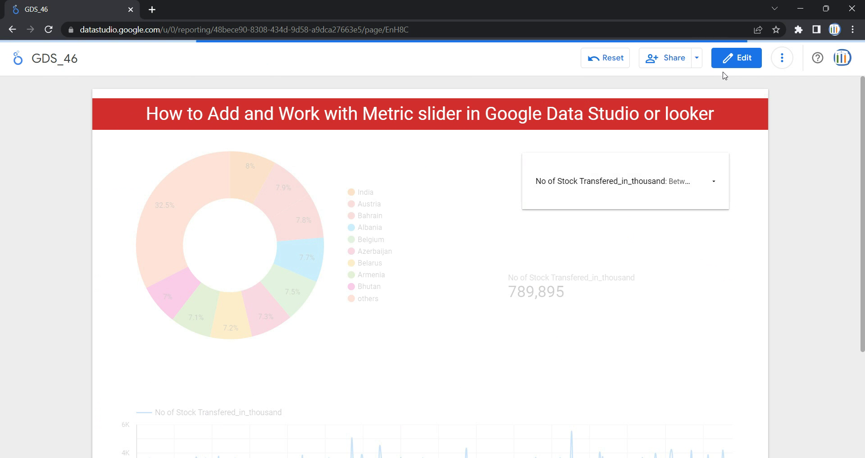
{"action": "left_click", "coordinate": [731, 60]}
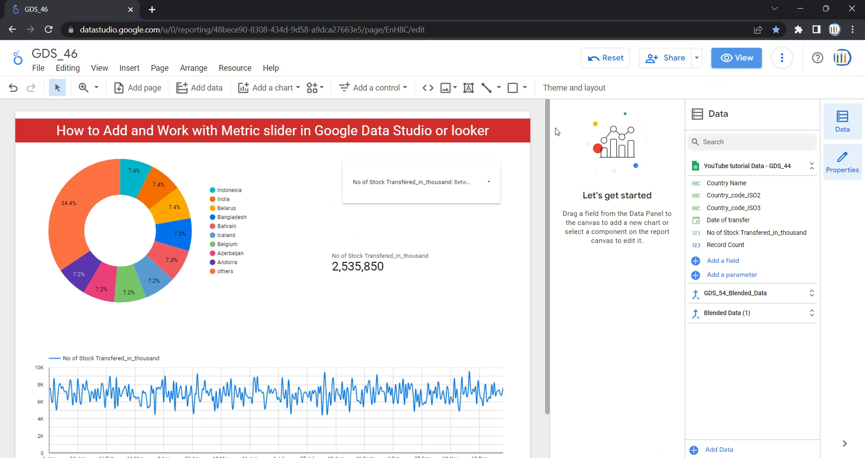
Step: Set the drop-down slider's label position to Left
{"action": "left_click", "coordinate": [475, 181]}
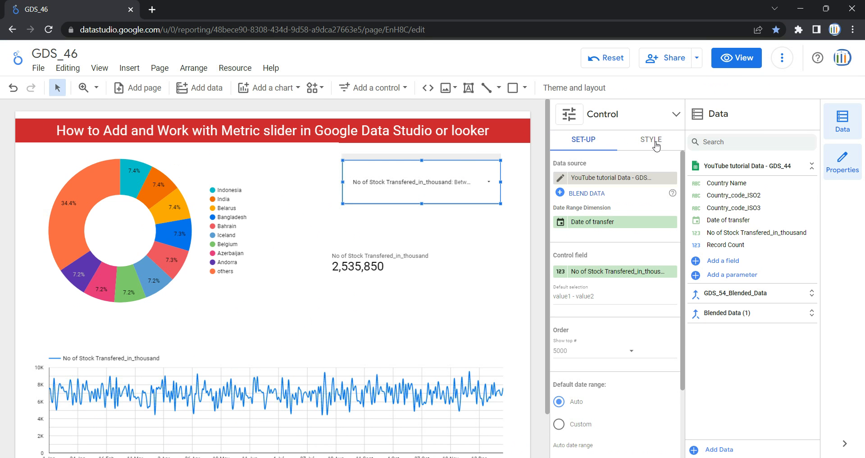
{"action": "left_click", "coordinate": [656, 144]}
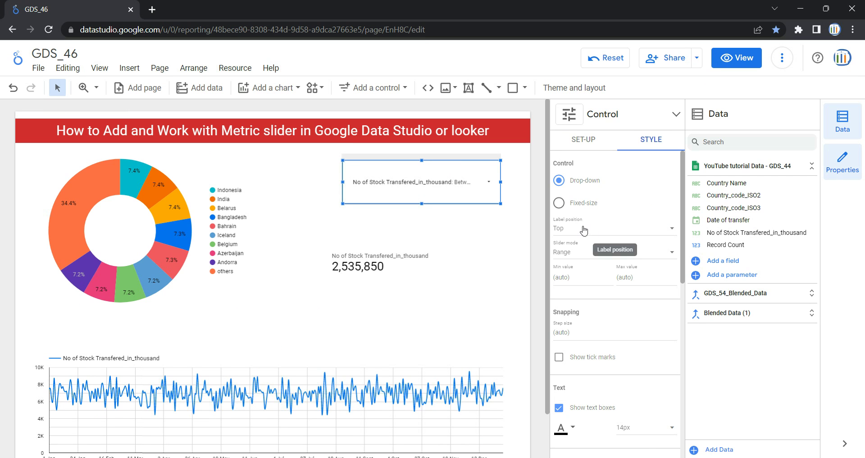
{"action": "left_click", "coordinate": [614, 229]}
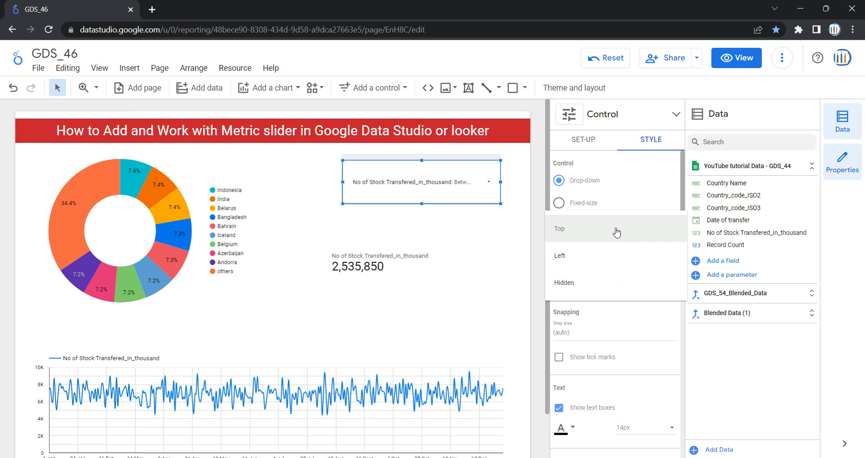
{"action": "left_click", "coordinate": [619, 257]}
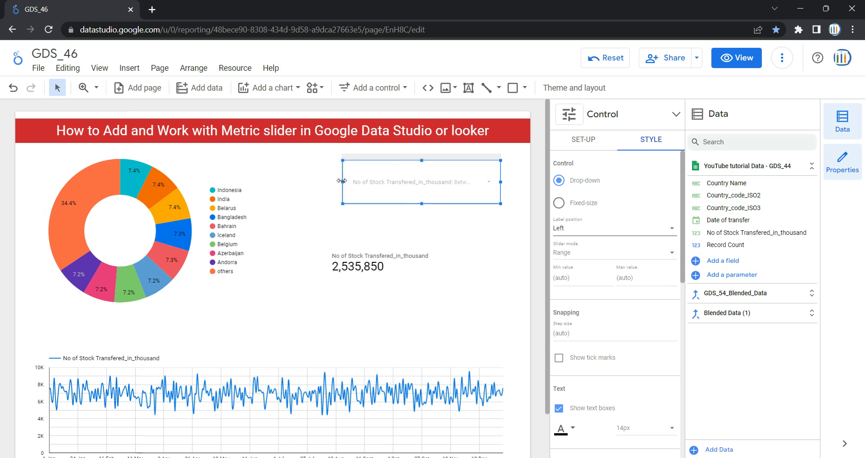
Step: Widen the slider control on both sides so its label and selected range fit in full
{"action": "left_click_drag", "start_coordinate": [342, 182], "coordinate": [310, 182]}
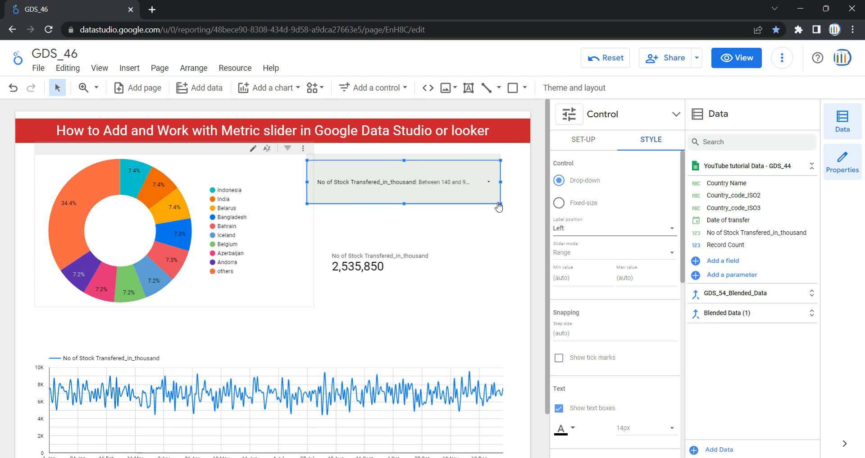
{"action": "left_click_drag", "start_coordinate": [501, 181], "coordinate": [516, 181]}
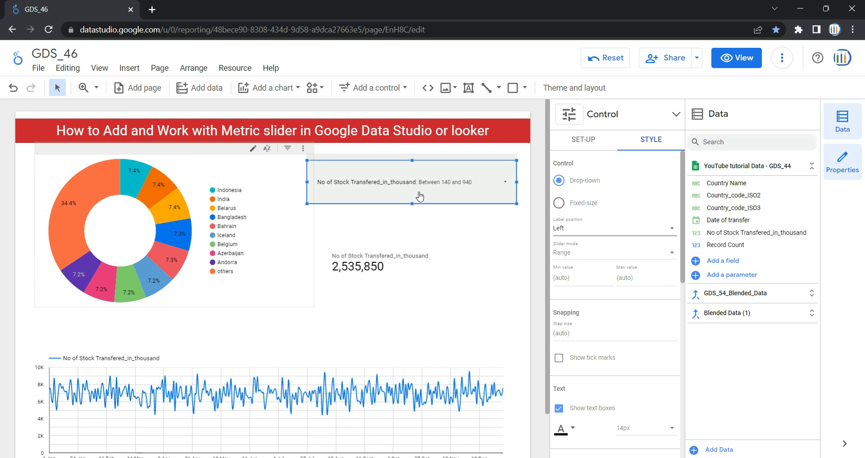
{"action": "left_click_drag", "start_coordinate": [307, 182], "coordinate": [277, 182]}
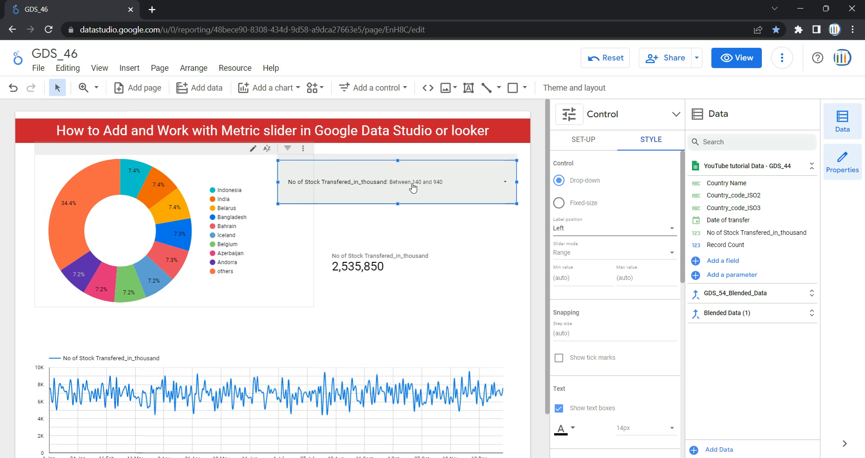
Step: Set the slider's label position to Top, preview the expanded drop-down slider, and return to edit mode
{"action": "left_click", "coordinate": [610, 232]}
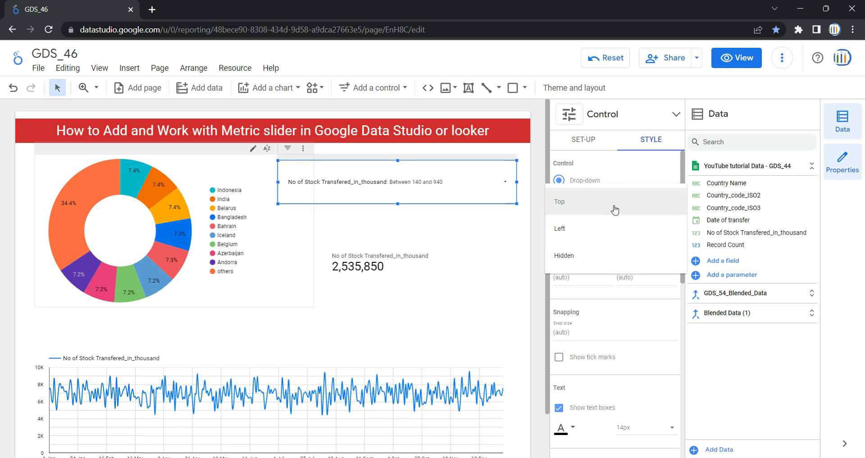
{"action": "left_click", "coordinate": [615, 209]}
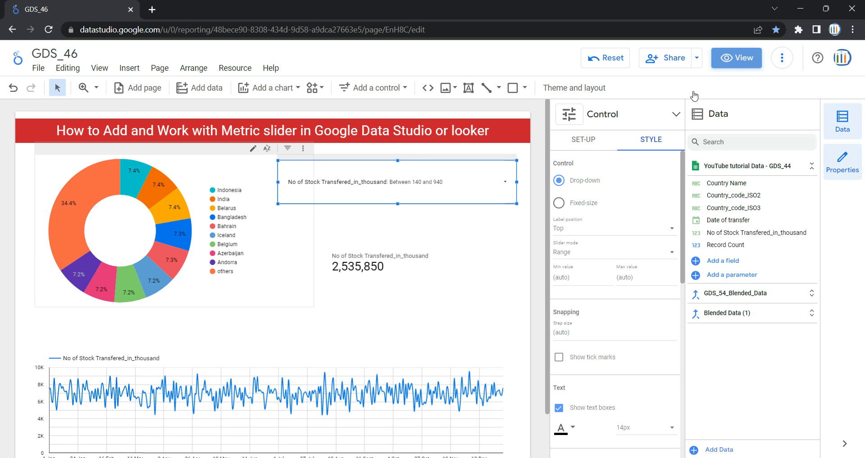
{"action": "left_click", "coordinate": [723, 71]}
{"action": "left_click", "coordinate": [655, 188]}
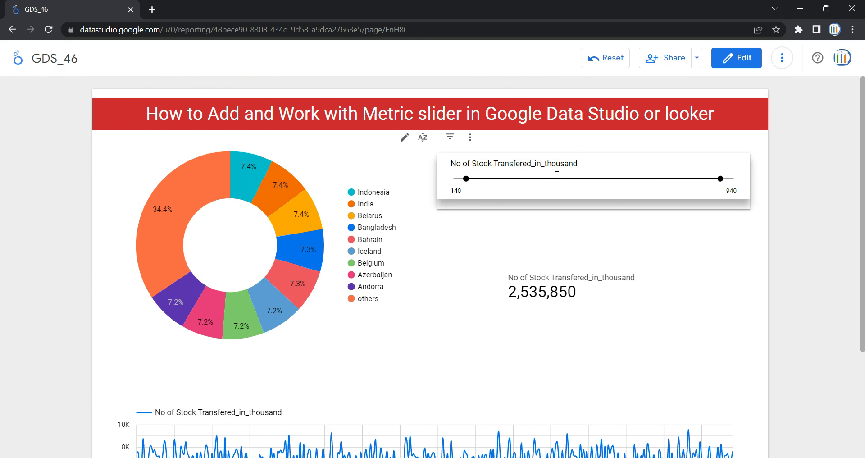
{"action": "left_click", "coordinate": [736, 58]}
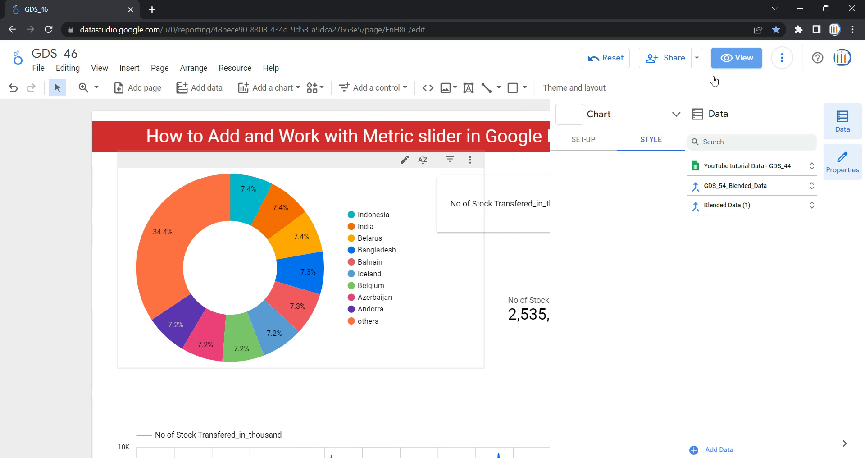
Step: Set the drop-down slider's label position to Left, preview the expanded slider with its label, and return to edit mode
{"action": "left_click", "coordinate": [487, 165]}
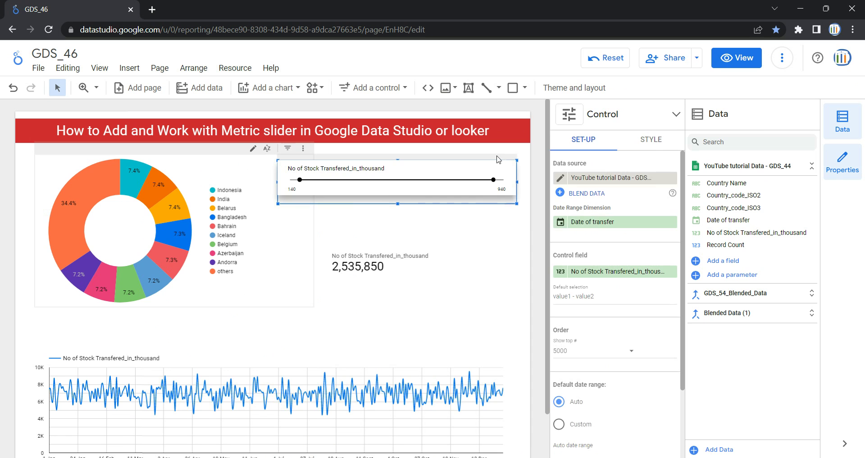
{"action": "left_click", "coordinate": [657, 141]}
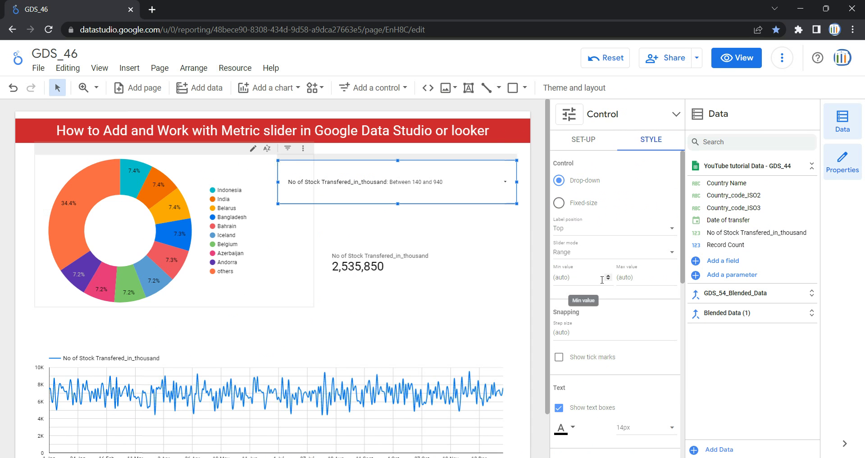
{"action": "left_click", "coordinate": [604, 234]}
{"action": "left_click", "coordinate": [599, 258]}
{"action": "left_click", "coordinate": [736, 59]}
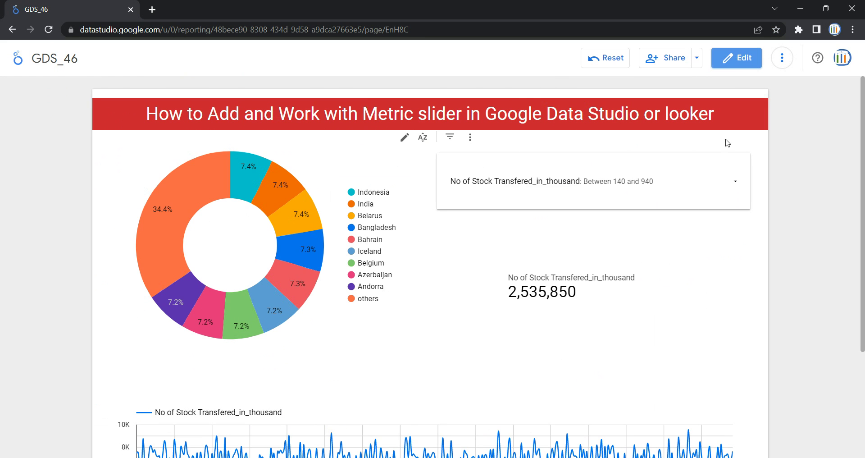
{"action": "left_click", "coordinate": [618, 190]}
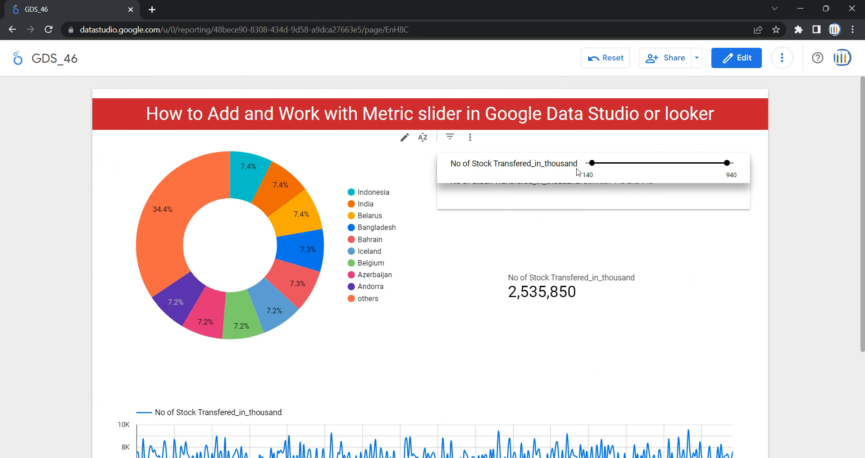
{"action": "left_click_drag", "start_coordinate": [579, 166], "coordinate": [448, 169]}
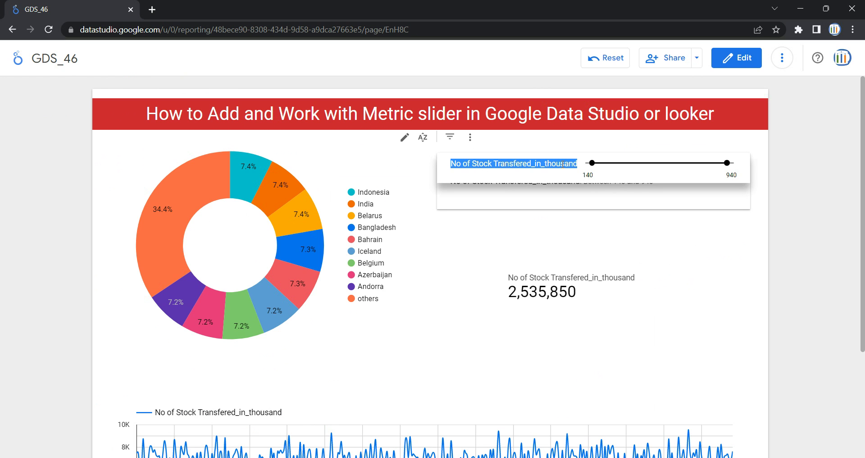
{"action": "left_click", "coordinate": [736, 58]}
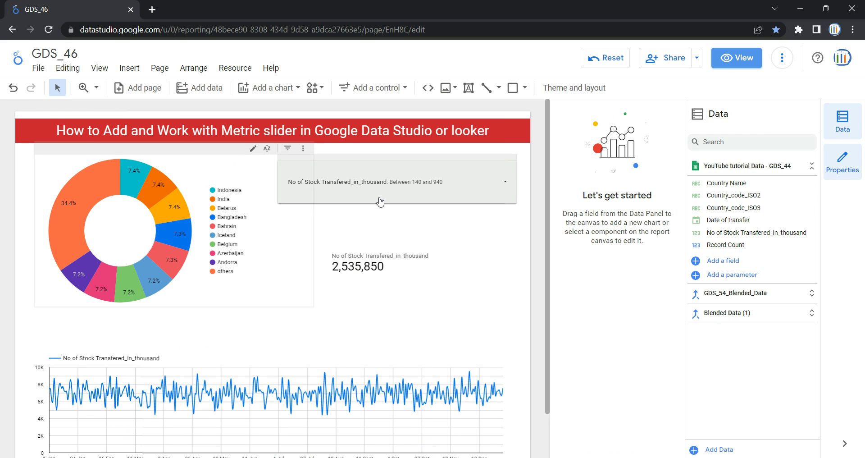
Step: Set the drop-down slider's label position to Hidden
{"action": "left_click", "coordinate": [437, 158]}
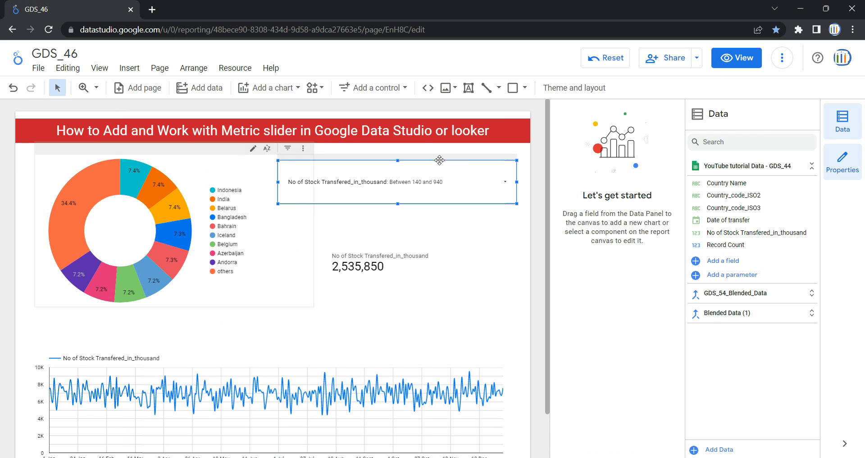
{"action": "left_click", "coordinate": [644, 144]}
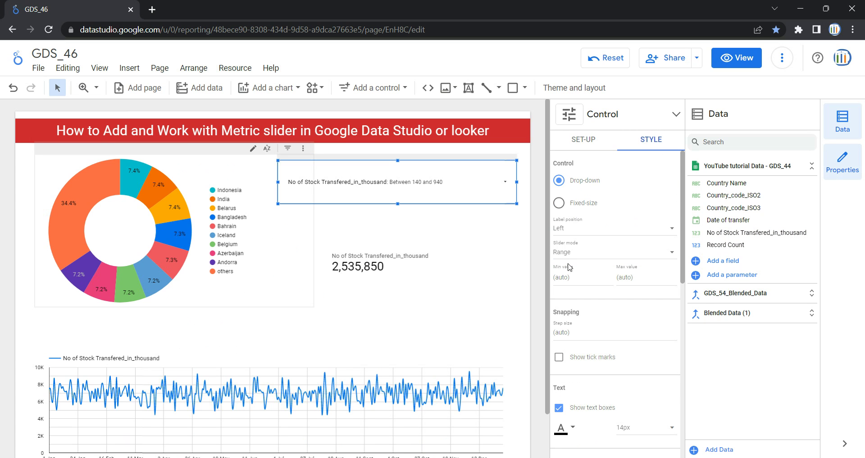
{"action": "left_click", "coordinate": [568, 230]}
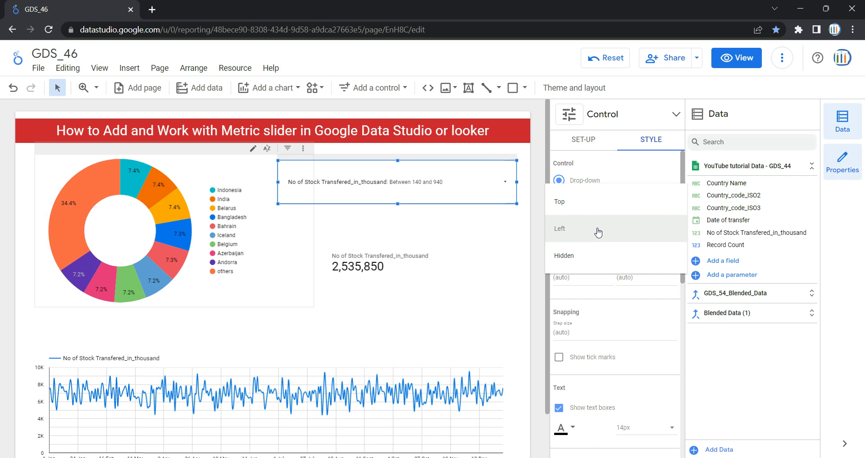
{"action": "left_click", "coordinate": [592, 258]}
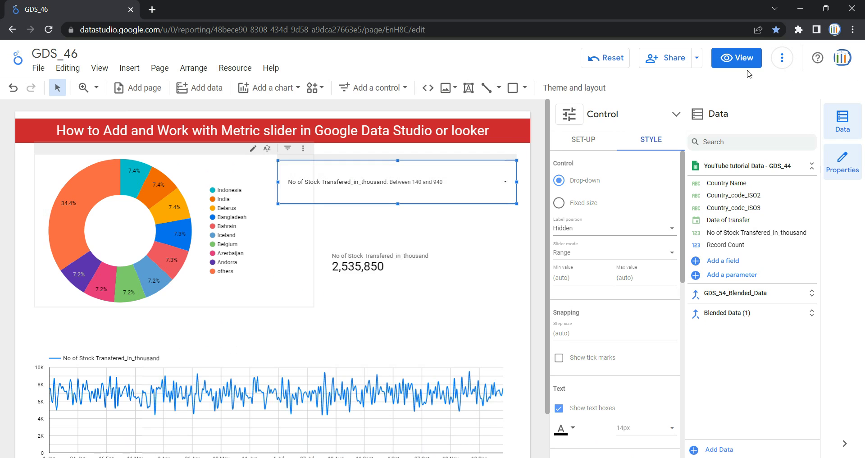
Step: Preview the report, narrow the drop-down slider's range to 350-700, and return to edit mode
{"action": "left_click", "coordinate": [736, 58]}
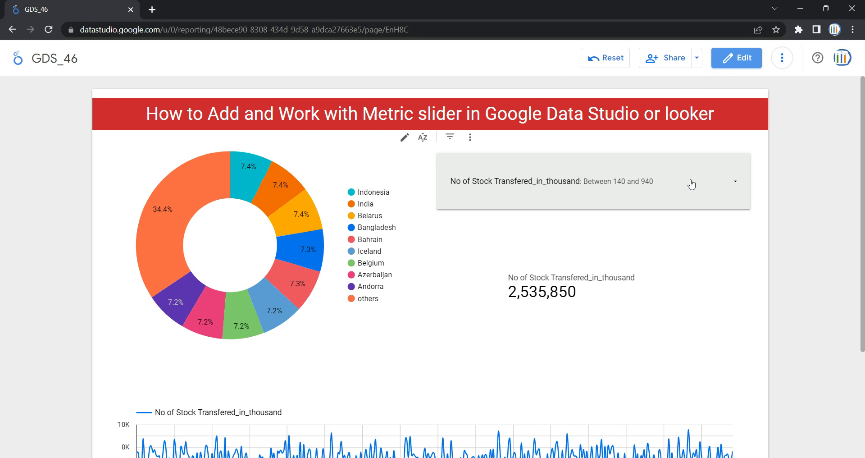
{"action": "left_click", "coordinate": [716, 182]}
{"action": "left_click_drag", "start_coordinate": [470, 163], "coordinate": [533, 163]}
{"action": "left_click_drag", "start_coordinate": [719, 163], "coordinate": [641, 163]}
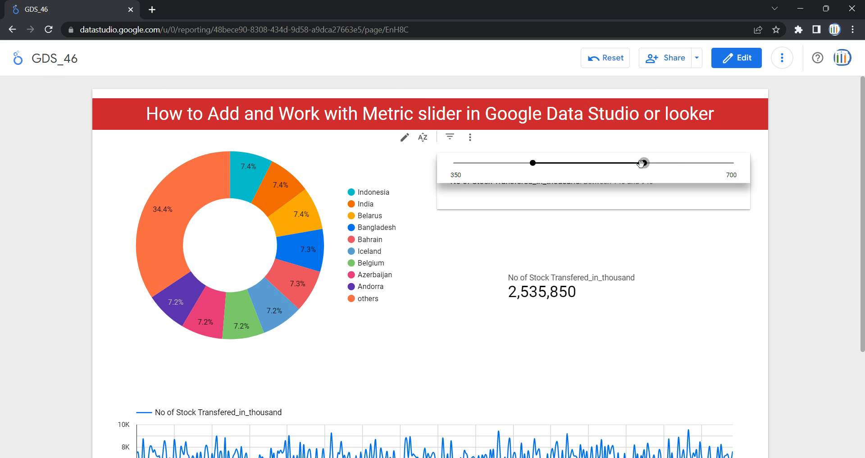
{"action": "left_click", "coordinate": [736, 57]}
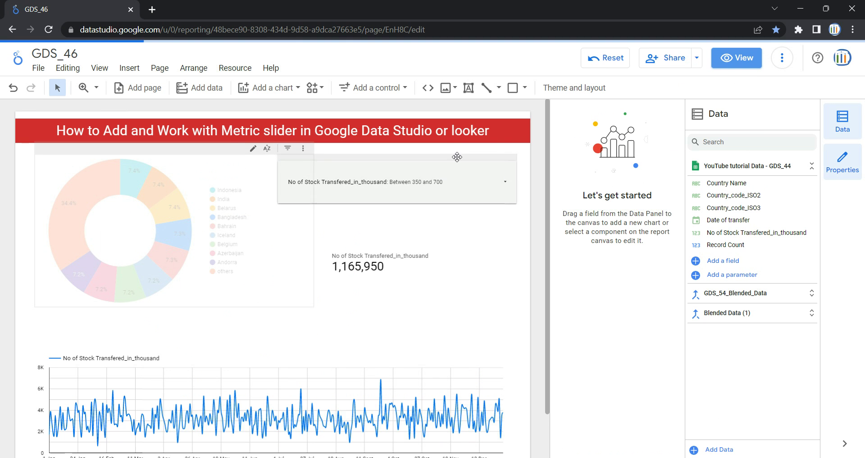
Step: Switch the slider control from drop-down to Fixed-size and set its label position to Top
{"action": "left_click", "coordinate": [443, 181]}
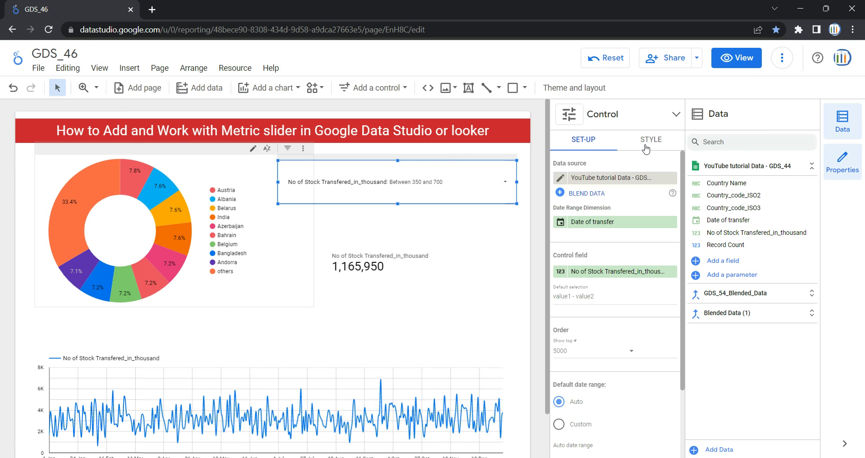
{"action": "left_click", "coordinate": [646, 139]}
{"action": "left_click", "coordinate": [584, 203]}
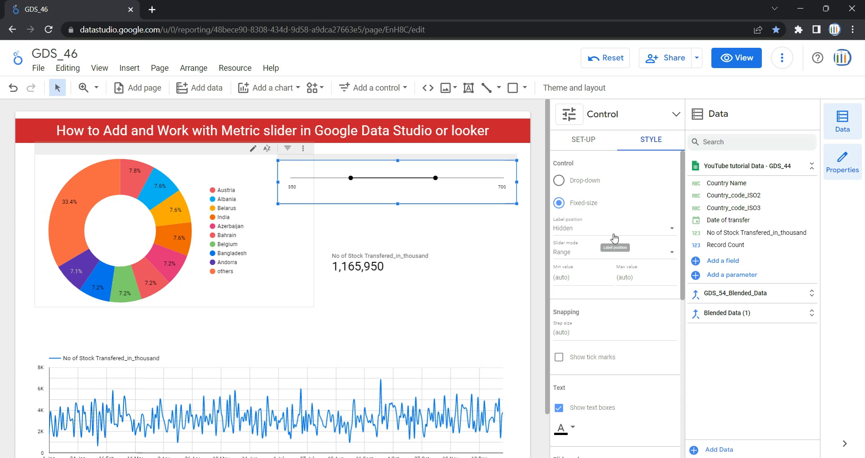
{"action": "left_click", "coordinate": [585, 230]}
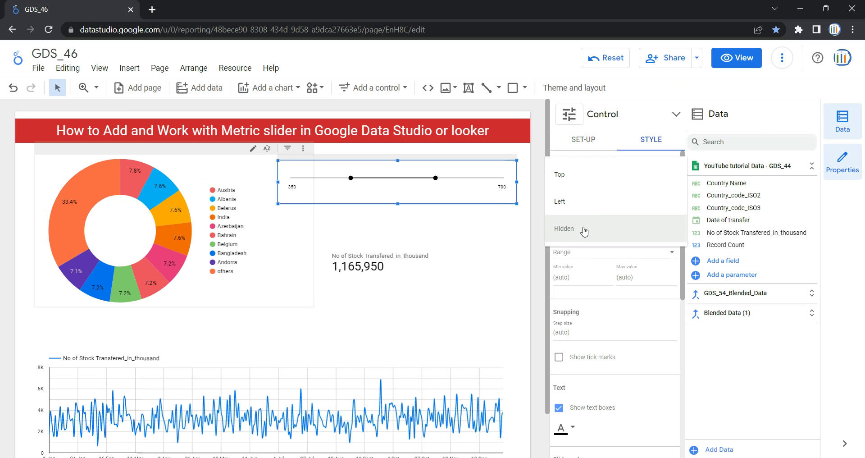
{"action": "left_click", "coordinate": [588, 184]}
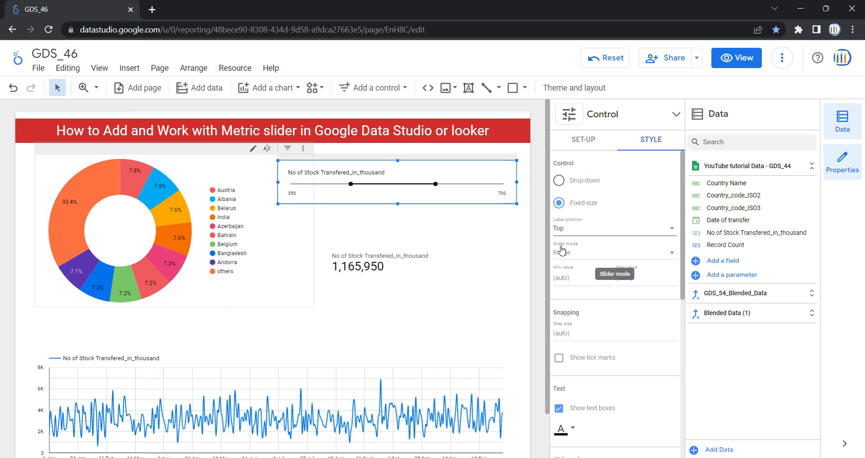
Step: Review the slider mode options and the min and max value fields, and set the slider mode to Single value
{"action": "left_click", "coordinate": [589, 251]}
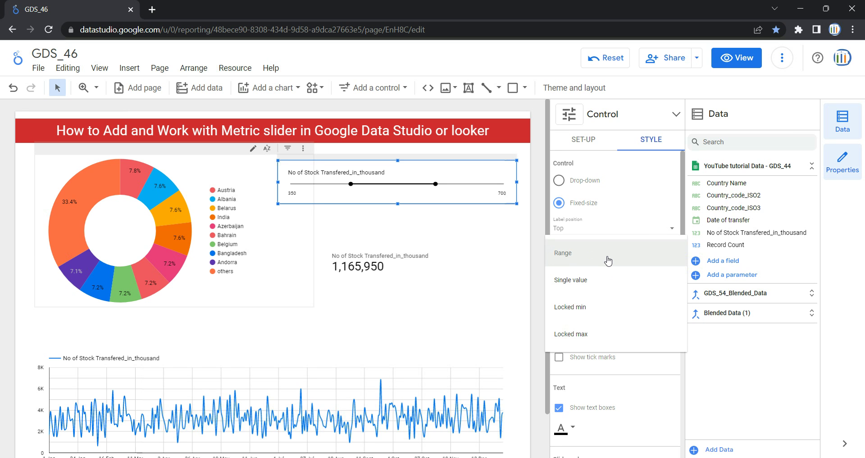
{"action": "left_click", "coordinate": [606, 256]}
{"action": "left_click", "coordinate": [615, 250]}
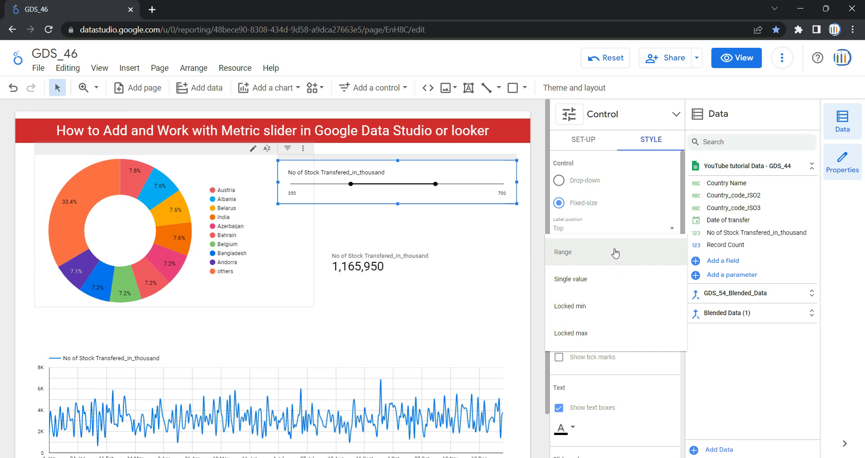
{"action": "left_click", "coordinate": [537, 256]}
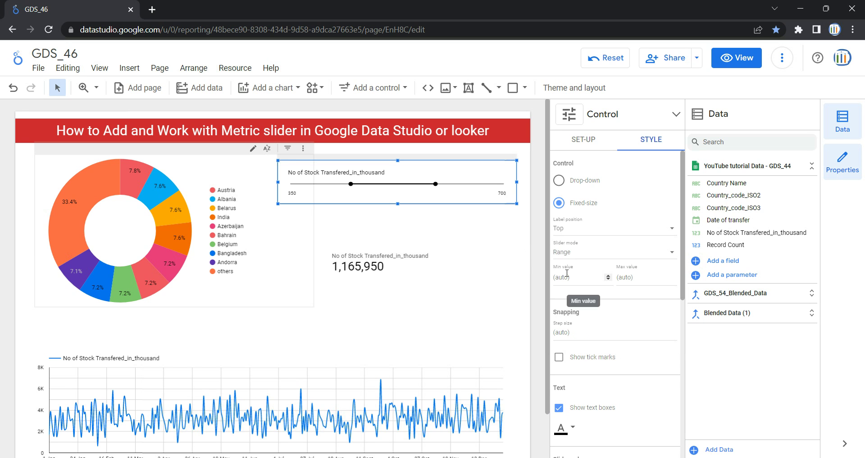
{"action": "left_click", "coordinate": [637, 276]}
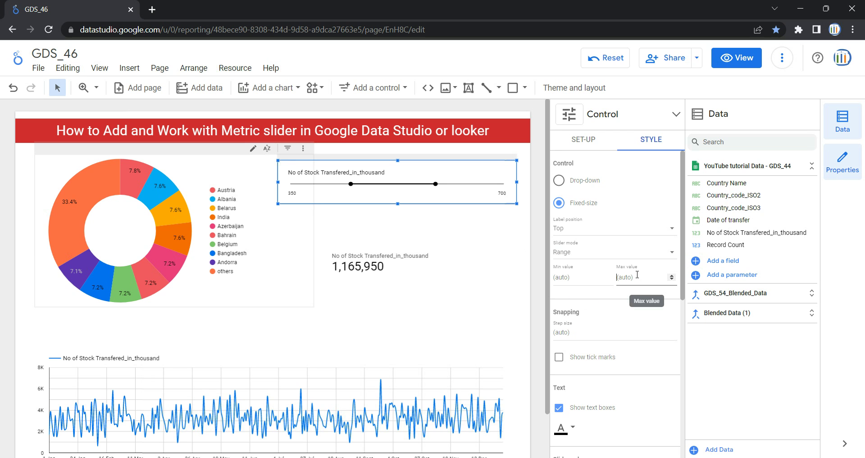
{"action": "left_click", "coordinate": [635, 253]}
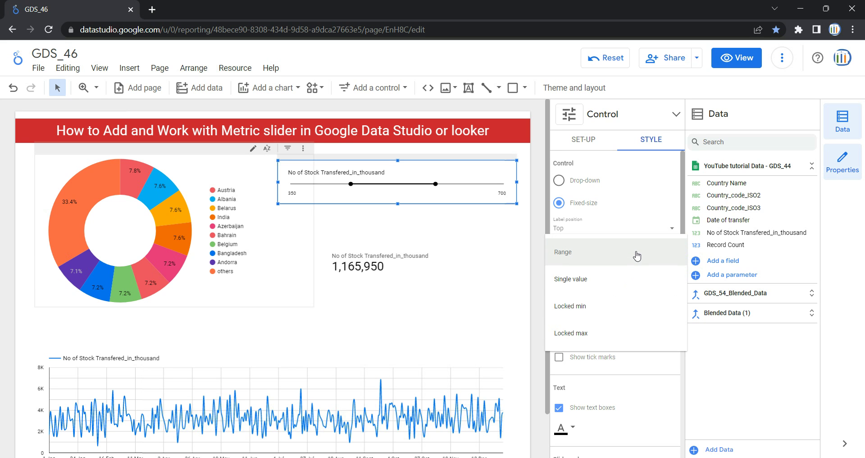
{"action": "left_click", "coordinate": [628, 279]}
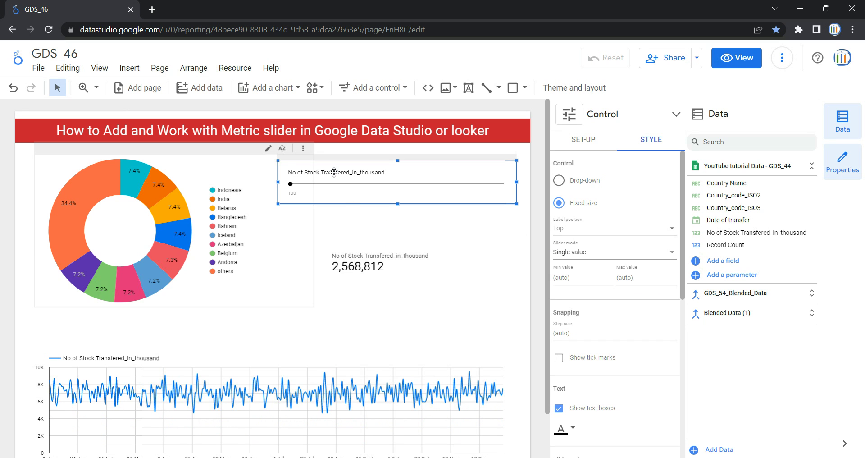
Step: Set the fixed-size slider's mode to Locked min, leaving the min and max values on auto
{"action": "left_click", "coordinate": [572, 277]}
{"action": "left_click", "coordinate": [661, 279]}
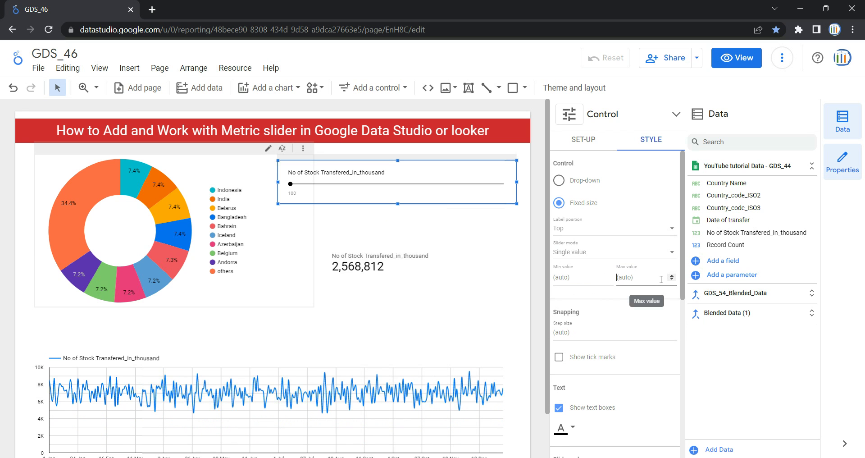
{"action": "left_click", "coordinate": [623, 254]}
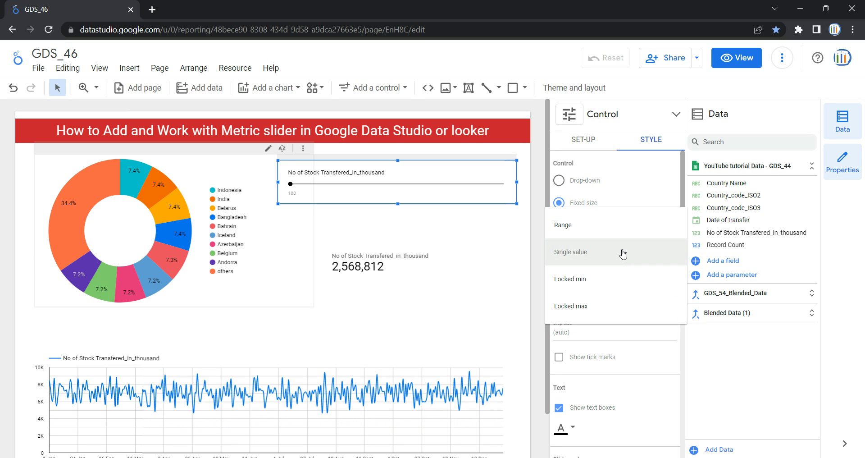
{"action": "left_click", "coordinate": [622, 279]}
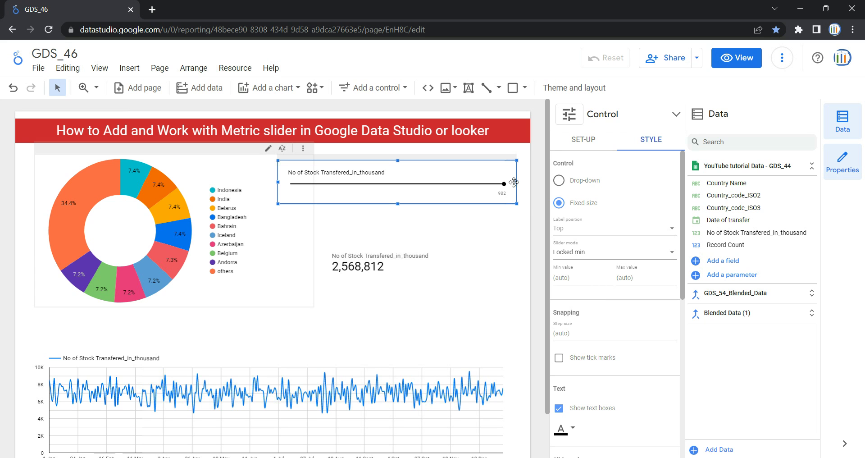
Step: Preview the report, lower the slider's upper limit to 330, move it back to the 982 maximum, and return to edit mode
{"action": "left_click", "coordinate": [736, 58]}
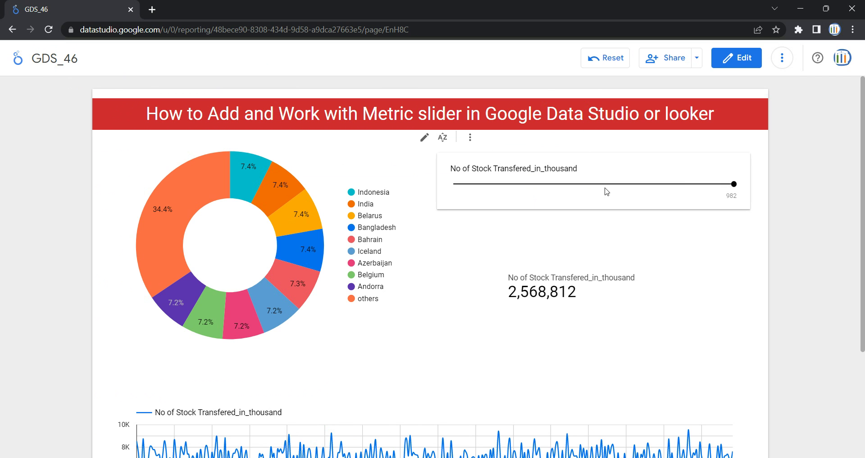
{"action": "left_click_drag", "start_coordinate": [734, 184], "coordinate": [527, 193]}
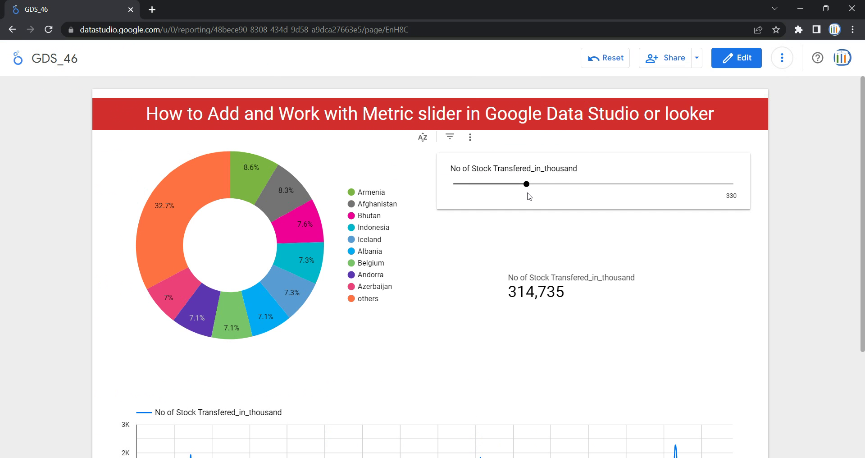
{"action": "left_click_drag", "start_coordinate": [526, 184], "coordinate": [834, 185]}
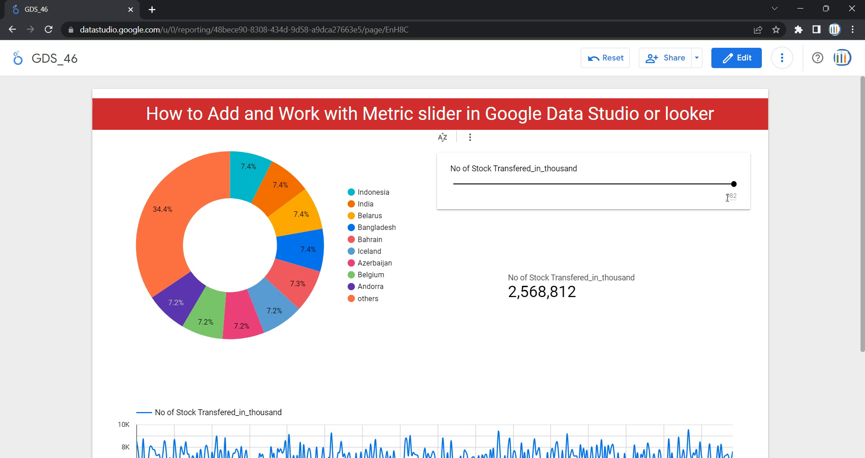
{"action": "left_click_drag", "start_coordinate": [725, 196], "coordinate": [742, 198]}
{"action": "left_click", "coordinate": [741, 199]}
{"action": "left_click", "coordinate": [738, 61]}
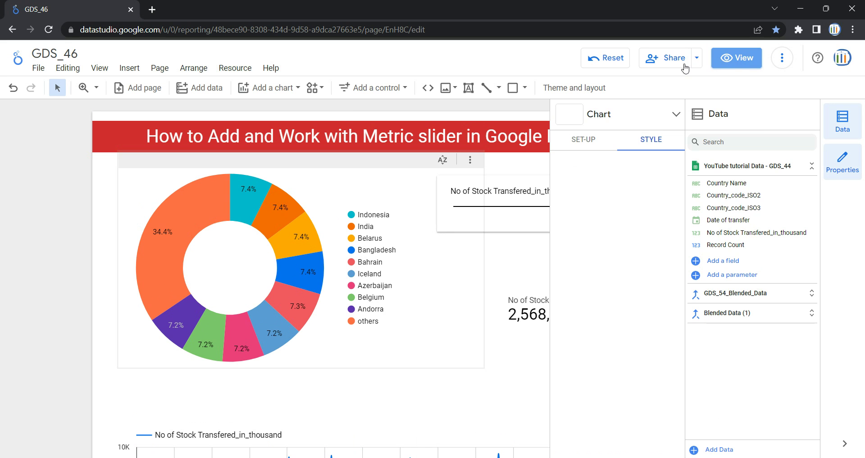
Step: Select the slider control and set its slider mode to Locked max
{"action": "left_click", "coordinate": [492, 163]}
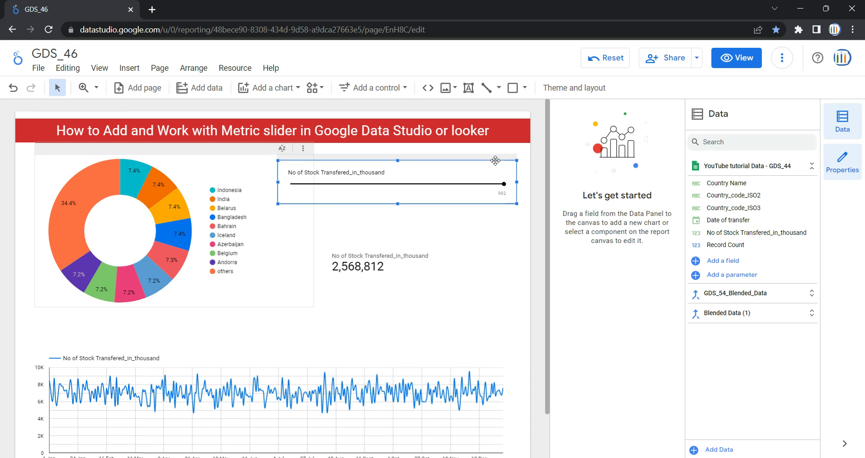
{"action": "left_click", "coordinate": [649, 139]}
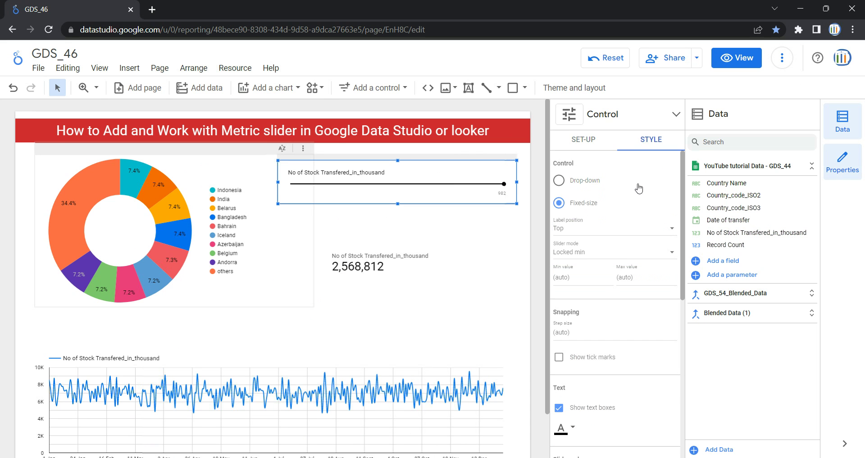
{"action": "left_click", "coordinate": [619, 247]}
{"action": "left_click", "coordinate": [620, 280]}
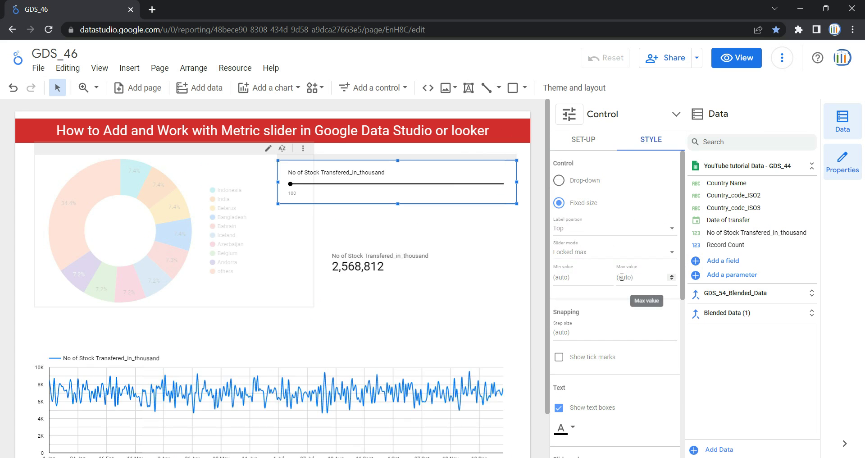
Step: Preview the report, raise the slider's lower limit to 280, and return to edit mode
{"action": "left_click", "coordinate": [736, 58]}
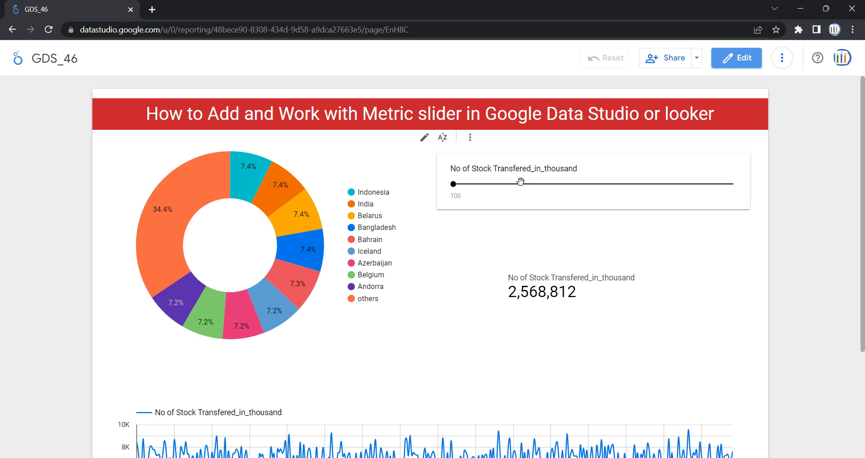
{"action": "left_click", "coordinate": [454, 183]}
{"action": "mouse_move", "coordinate": [454, 184]}
{"action": "left_mouse_down"}
{"action": "mouse_move", "coordinate": [584, 184]}
{"action": "mouse_move", "coordinate": [453, 184]}
{"action": "left_mouse_up"}
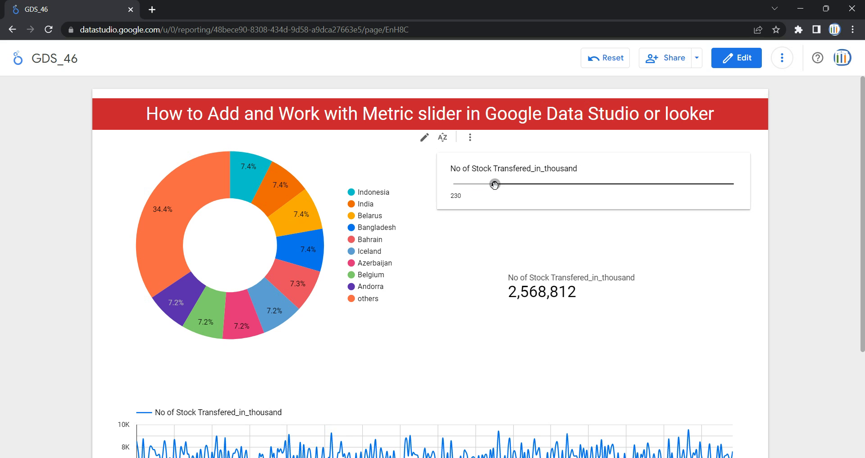
{"action": "left_click_drag", "start_coordinate": [494, 184], "coordinate": [510, 184]}
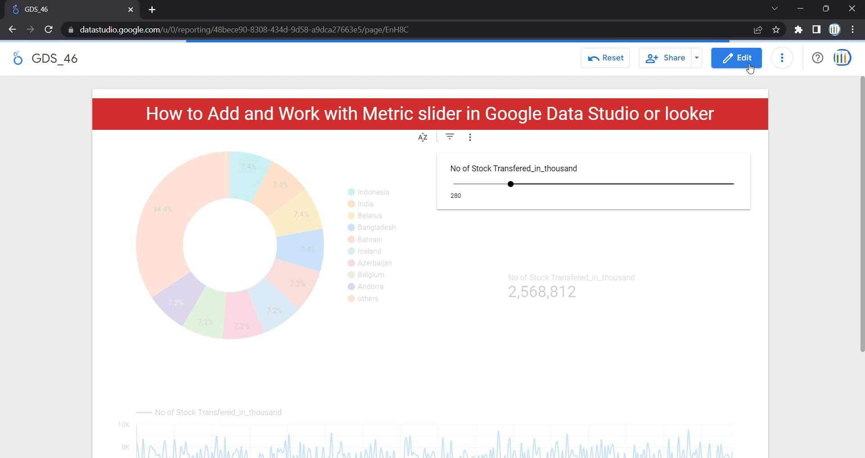
{"action": "left_click", "coordinate": [749, 58]}
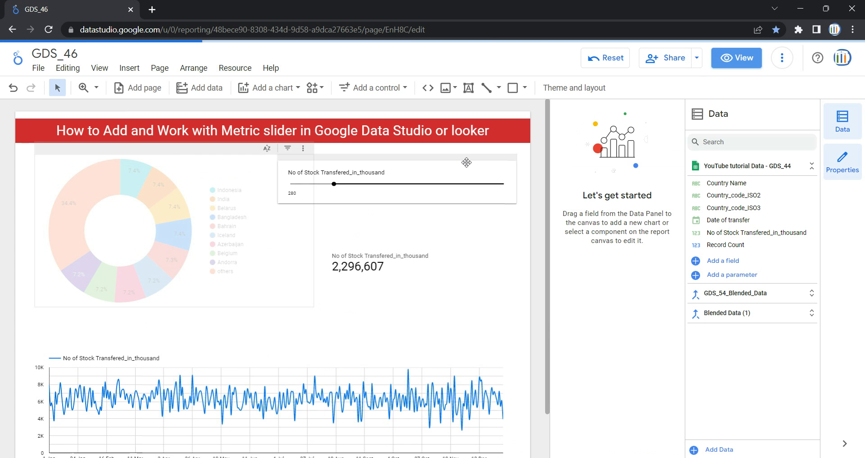
Step: Select the slider control and turn on tick marks in its snapping style settings
{"action": "left_click", "coordinate": [466, 165]}
{"action": "left_click", "coordinate": [652, 141]}
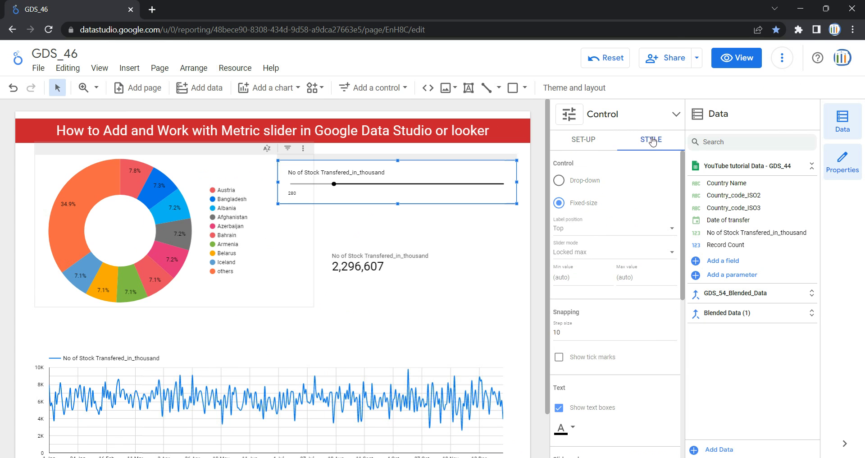
{"action": "scroll", "coordinate": [626, 229], "scroll_direction": "down", "scroll_amount": 1}
{"action": "scroll", "coordinate": [626, 228], "scroll_direction": "down", "scroll_amount": 1}
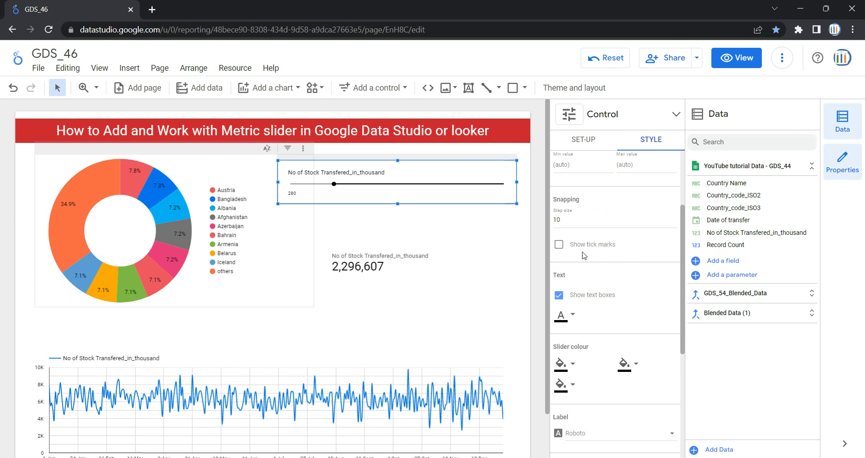
{"action": "left_click", "coordinate": [560, 246]}
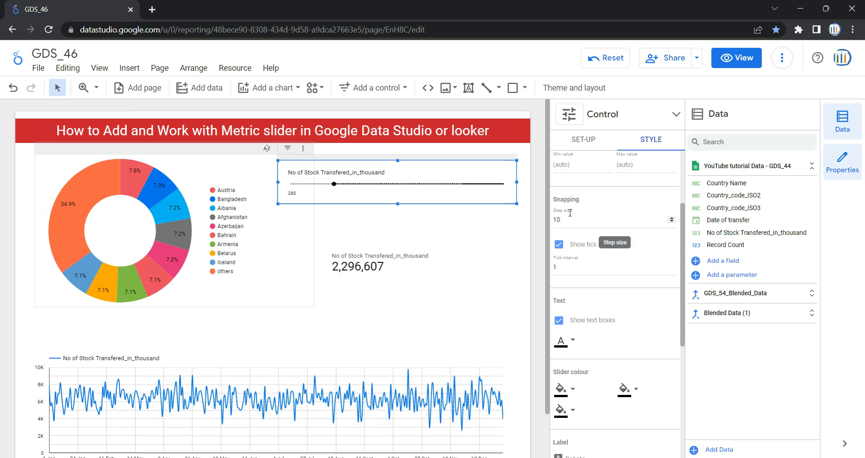
Step: Try the slider's text boxes option off and on, leaving the text boxes hidden
{"action": "scroll", "coordinate": [564, 209], "scroll_direction": "down", "scroll_amount": 3}
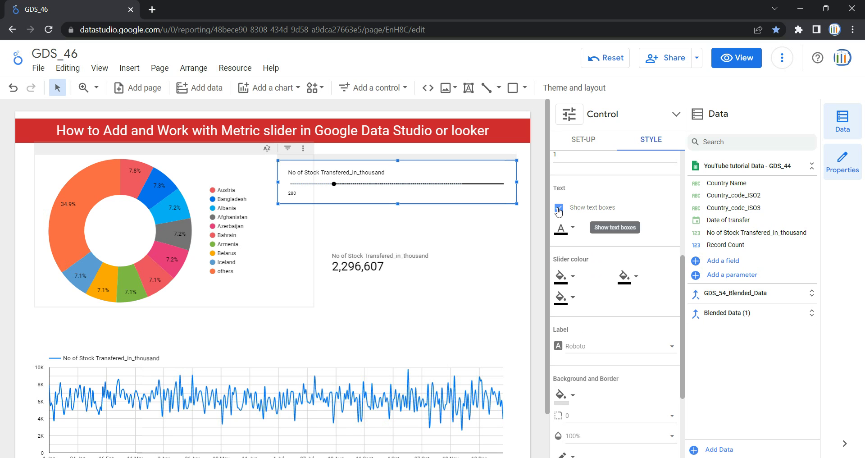
{"action": "left_click", "coordinate": [559, 208]}
{"action": "left_click", "coordinate": [558, 208]}
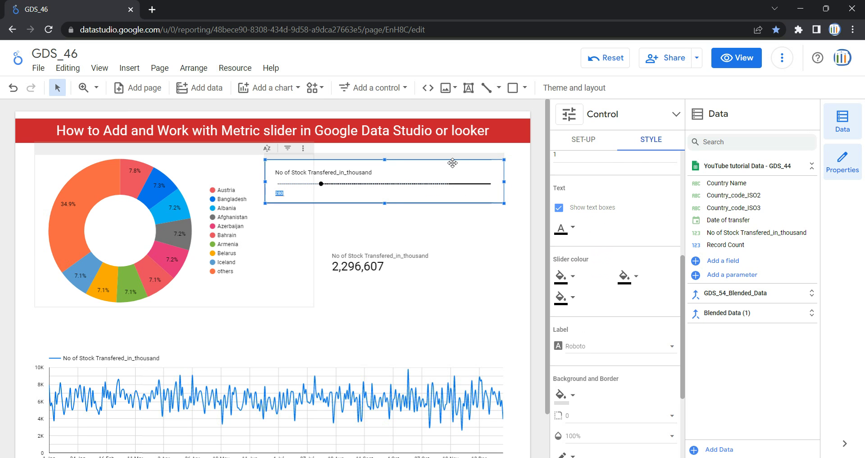
{"action": "left_click", "coordinate": [558, 209]}
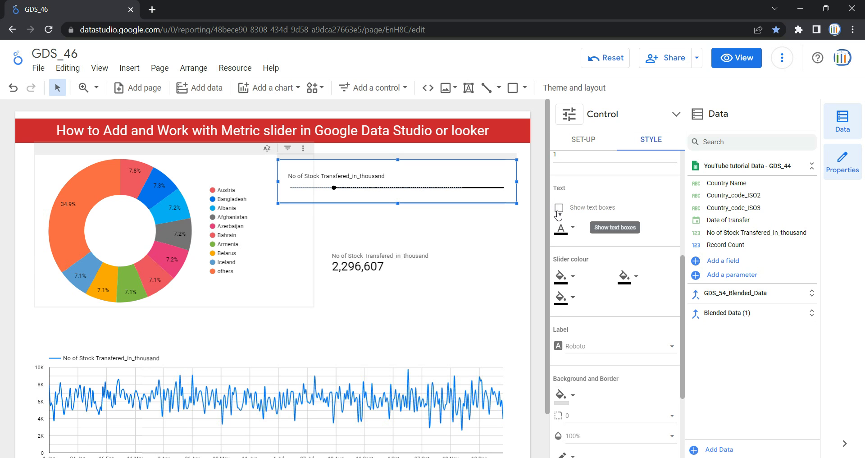
Step: Set the slider mode to Range and show the slider's text boxes again
{"action": "scroll", "coordinate": [604, 210], "scroll_direction": "up", "scroll_amount": 4}
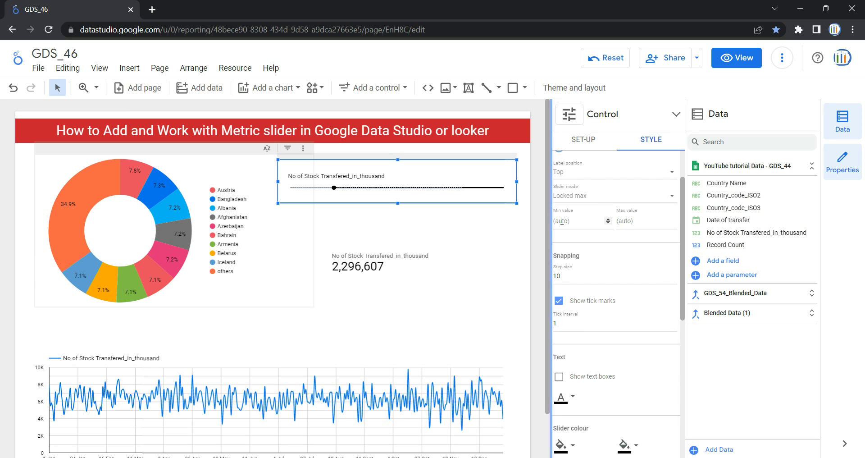
{"action": "scroll", "coordinate": [562, 221], "scroll_direction": "up", "scroll_amount": 1}
{"action": "left_click", "coordinate": [599, 251]}
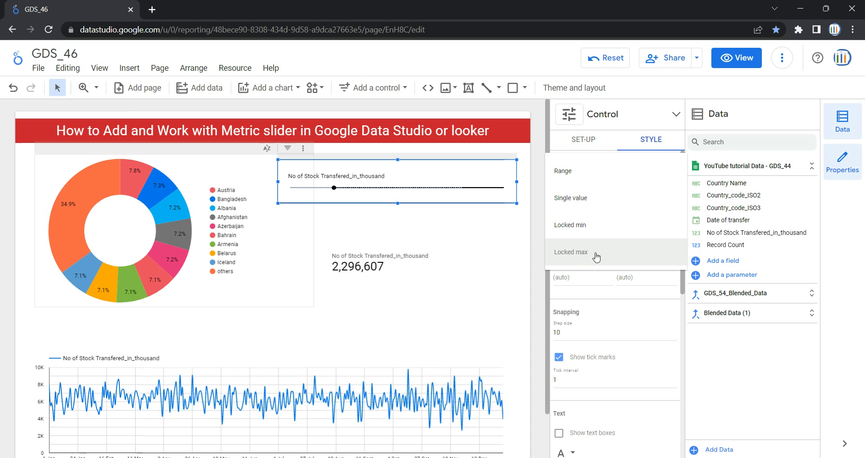
{"action": "left_click", "coordinate": [593, 180]}
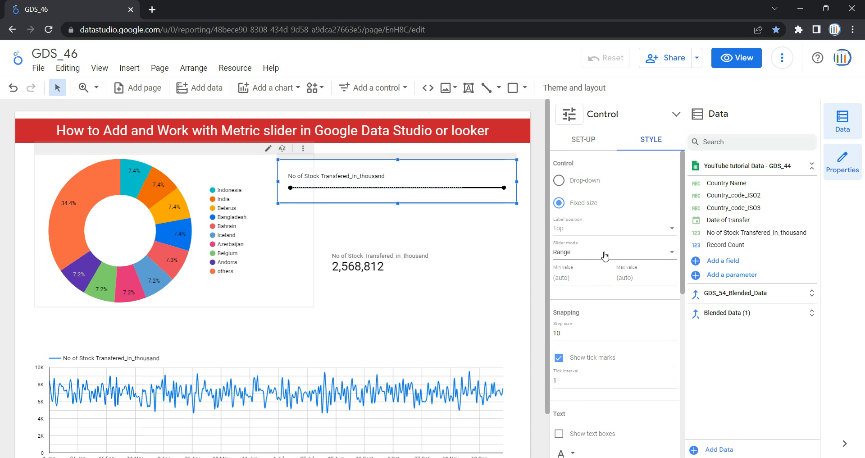
{"action": "left_click", "coordinate": [605, 256]}
{"action": "left_click", "coordinate": [605, 256]}
{"action": "scroll", "coordinate": [577, 291], "scroll_direction": "down", "scroll_amount": 4}
{"action": "left_click", "coordinate": [559, 264]}
Step: Set the colour of the slider's handles to red
{"action": "scroll", "coordinate": [629, 294], "scroll_direction": "down", "scroll_amount": 1}
{"action": "scroll", "coordinate": [629, 294], "scroll_direction": "down", "scroll_amount": 1}
{"action": "scroll", "coordinate": [628, 293], "scroll_direction": "up", "scroll_amount": 1}
{"action": "scroll", "coordinate": [629, 294], "scroll_direction": "down", "scroll_amount": 1}
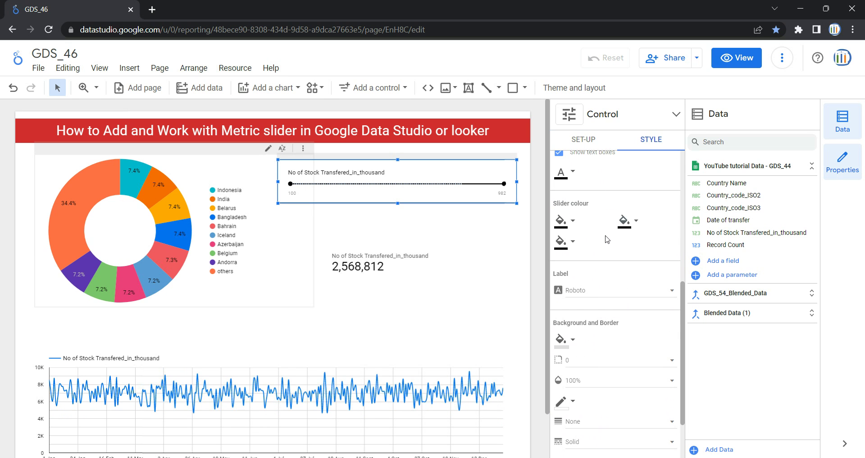
{"action": "left_click", "coordinate": [573, 222]}
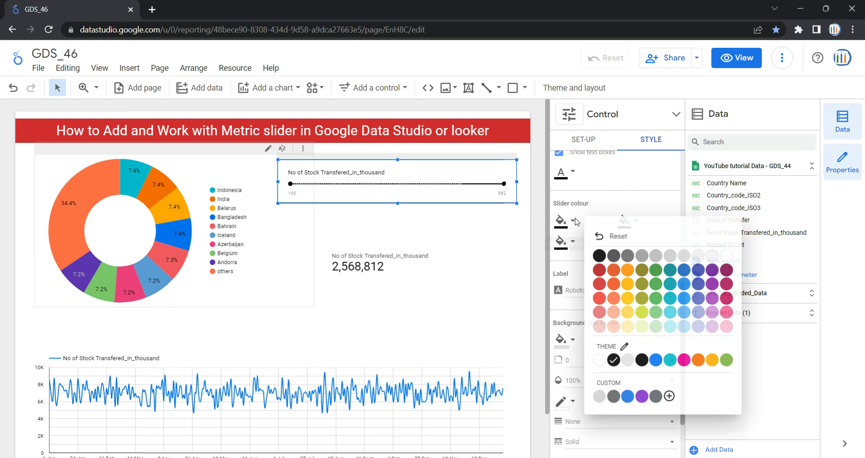
{"action": "left_click", "coordinate": [598, 281]}
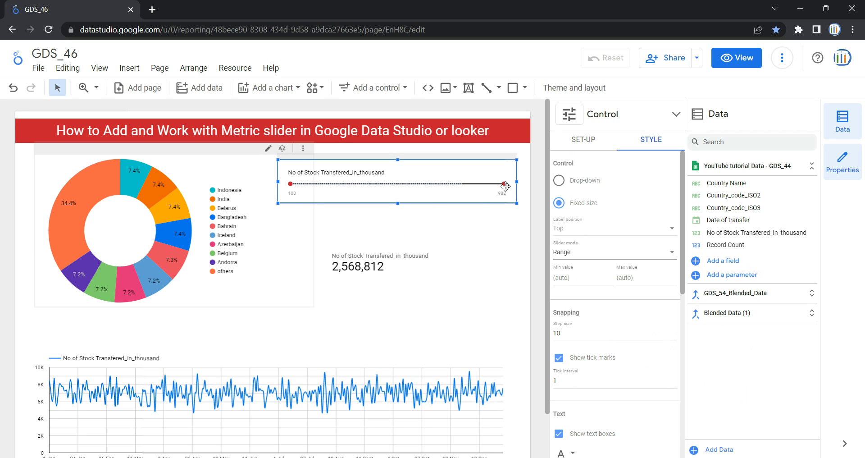
Step: Set the colour of the slider's selected track range to teal
{"action": "scroll", "coordinate": [616, 300], "scroll_direction": "down", "scroll_amount": 4}
{"action": "scroll", "coordinate": [615, 300], "scroll_direction": "down", "scroll_amount": 1}
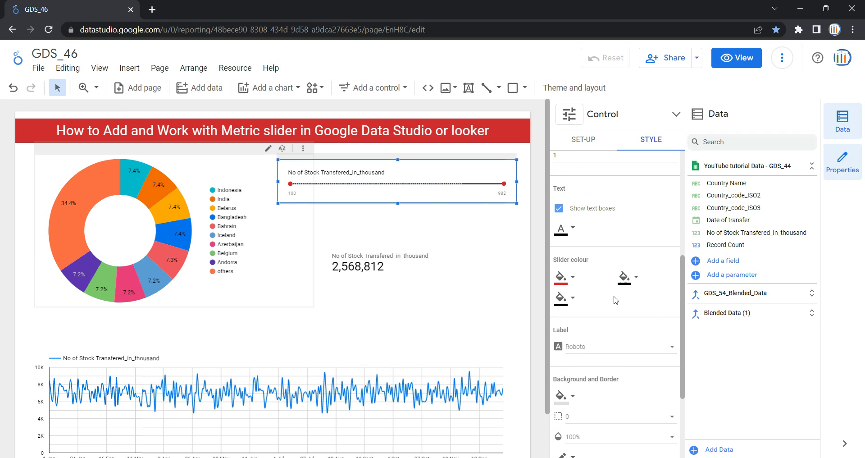
{"action": "left_click", "coordinate": [637, 278]}
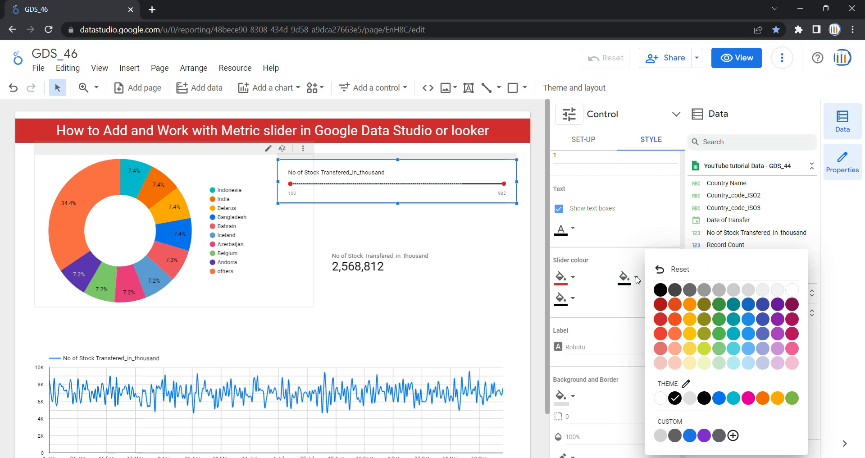
{"action": "left_click", "coordinate": [731, 322]}
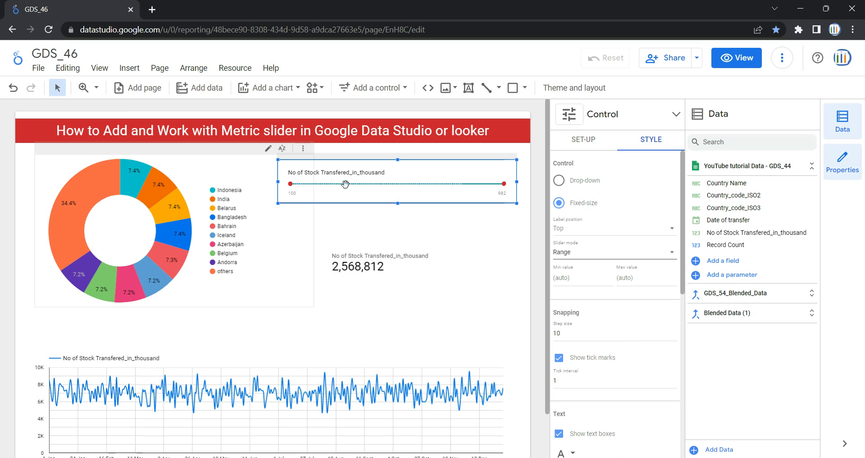
Step: Set the third slider colour, used for the unselected part of the track, to yellow
{"action": "scroll", "coordinate": [630, 275], "scroll_direction": "down", "scroll_amount": 6}
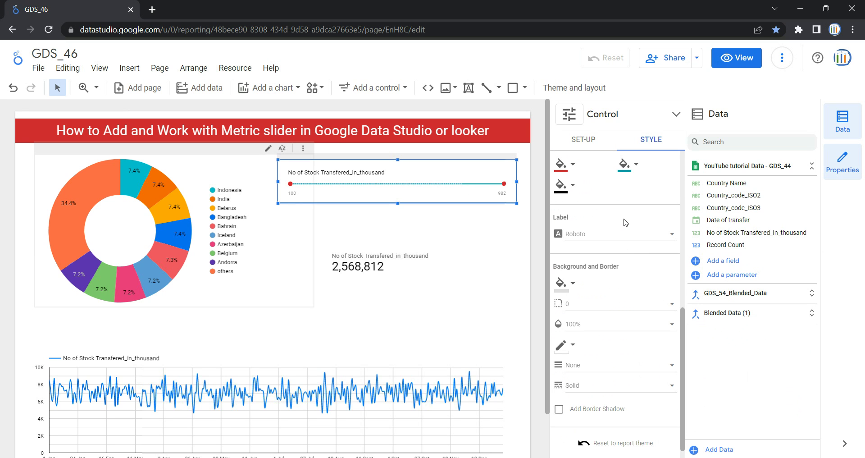
{"action": "left_click", "coordinate": [566, 189]}
{"action": "scroll", "coordinate": [588, 243], "scroll_direction": "up", "scroll_amount": 6}
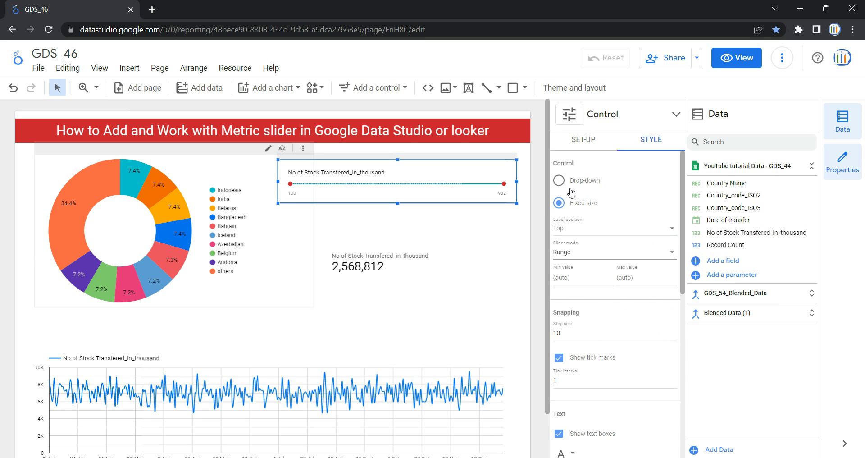
{"action": "scroll", "coordinate": [588, 244], "scroll_direction": "down", "scroll_amount": 6}
{"action": "left_click", "coordinate": [573, 242]}
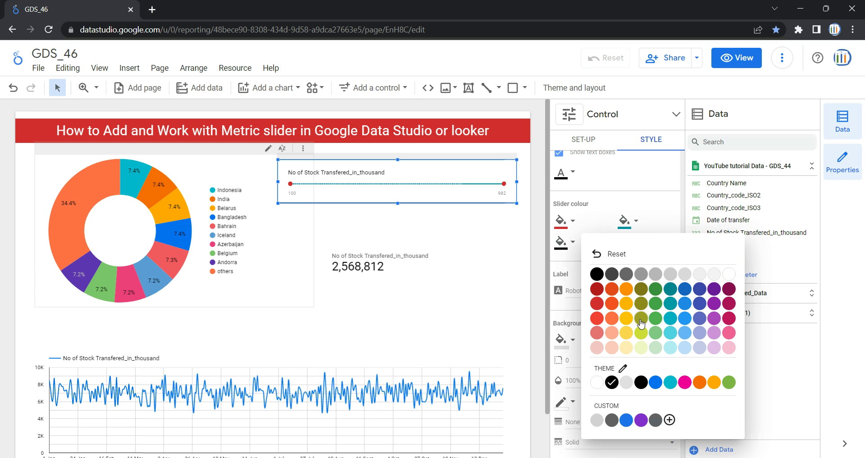
{"action": "scroll", "coordinate": [622, 319], "scroll_direction": "up", "scroll_amount": 6}
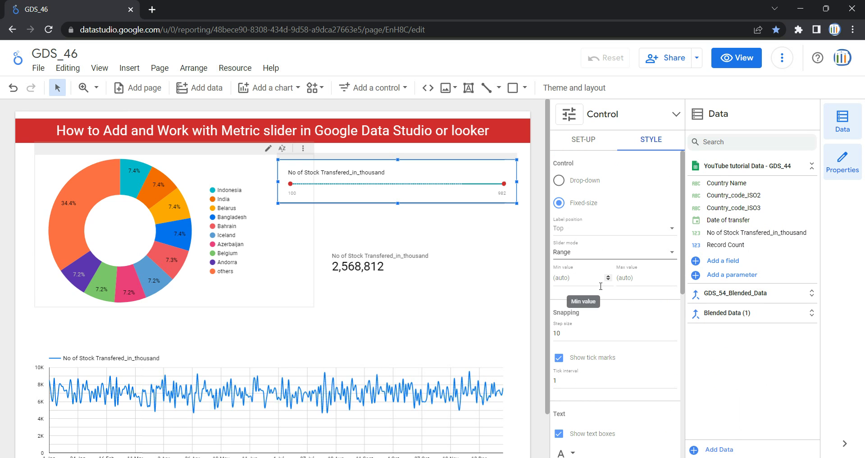
Step: Preview the recoloured slider, raise its lower limit to 360, and return to edit mode
{"action": "left_click", "coordinate": [739, 63]}
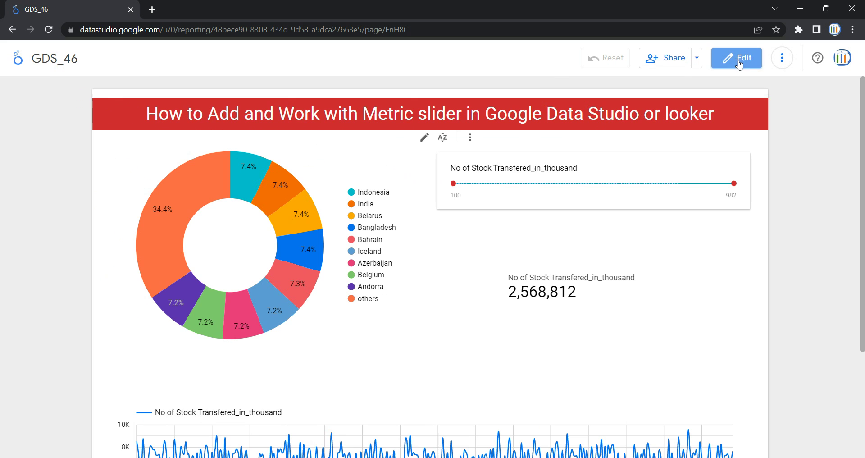
{"action": "left_click_drag", "start_coordinate": [453, 184], "coordinate": [536, 183]}
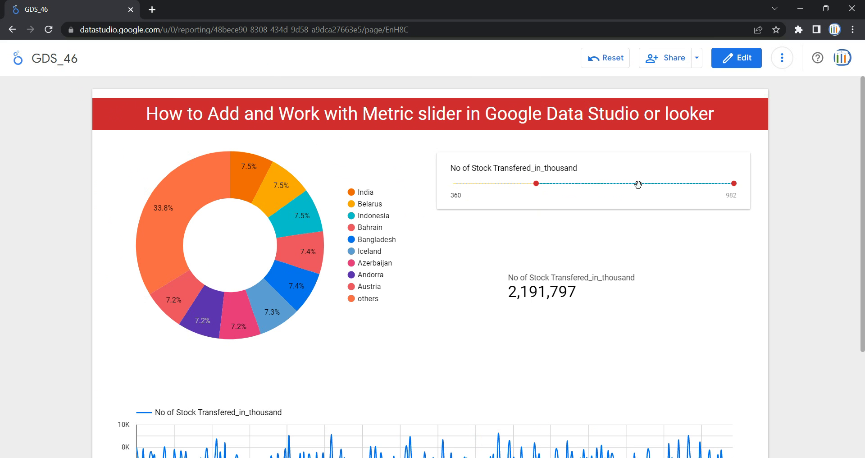
{"action": "left_click", "coordinate": [738, 58]}
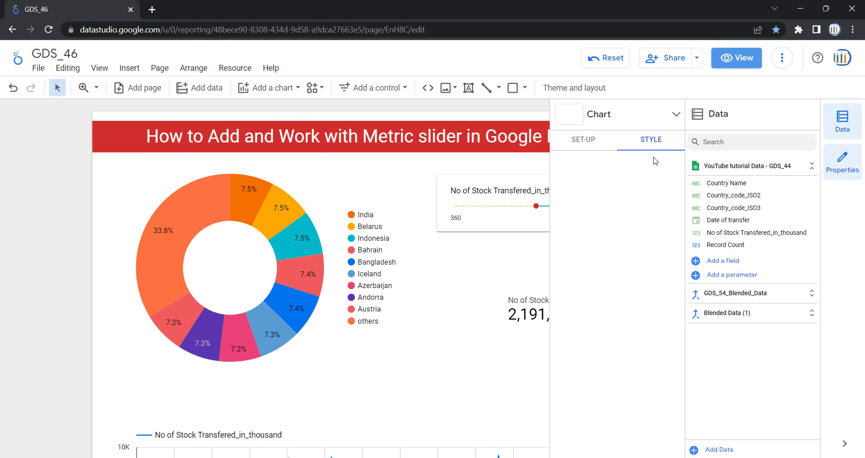
Step: Select the slider control and set its label font to Raleway
{"action": "left_click", "coordinate": [482, 171]}
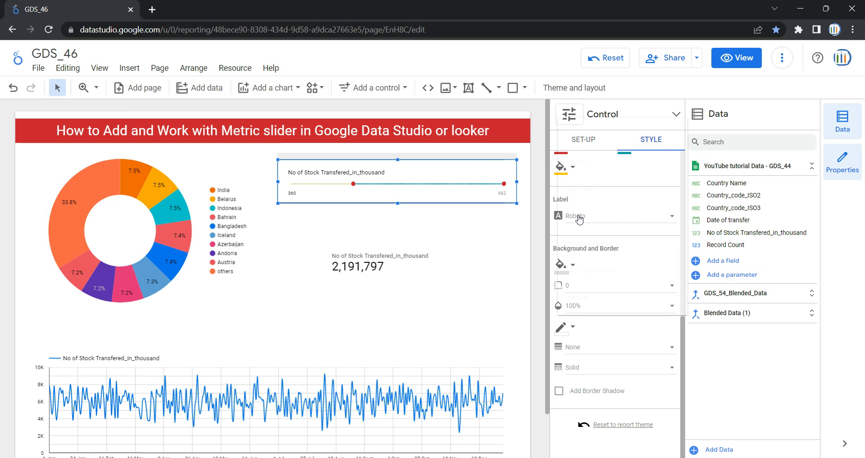
{"action": "left_click", "coordinate": [579, 218]}
{"action": "left_click", "coordinate": [585, 167]}
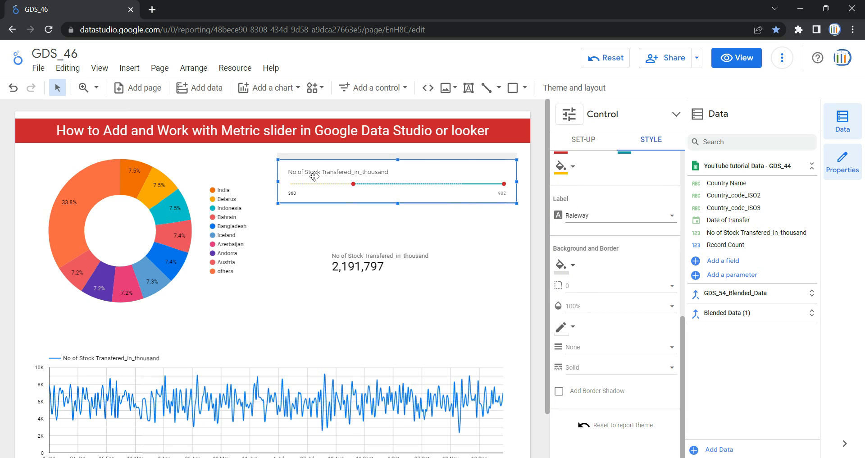
Step: Try olive and green as the slider control's background colour
{"action": "left_click", "coordinate": [570, 270]}
{"action": "left_click", "coordinate": [644, 299]}
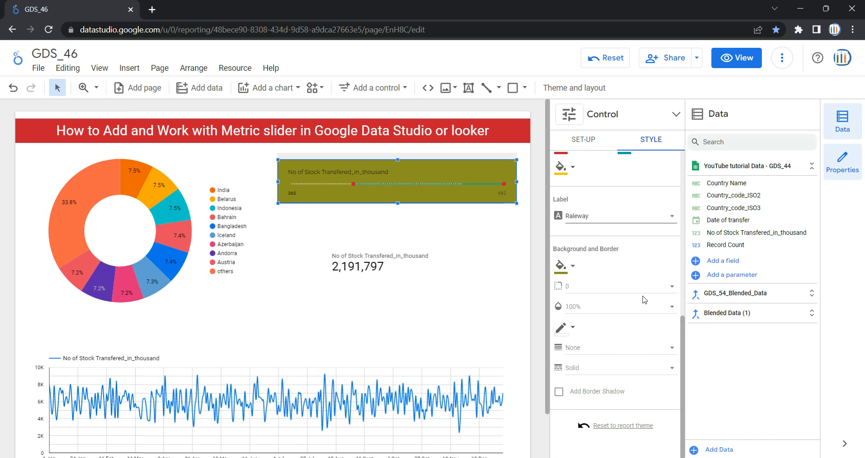
{"action": "left_click", "coordinate": [572, 269]}
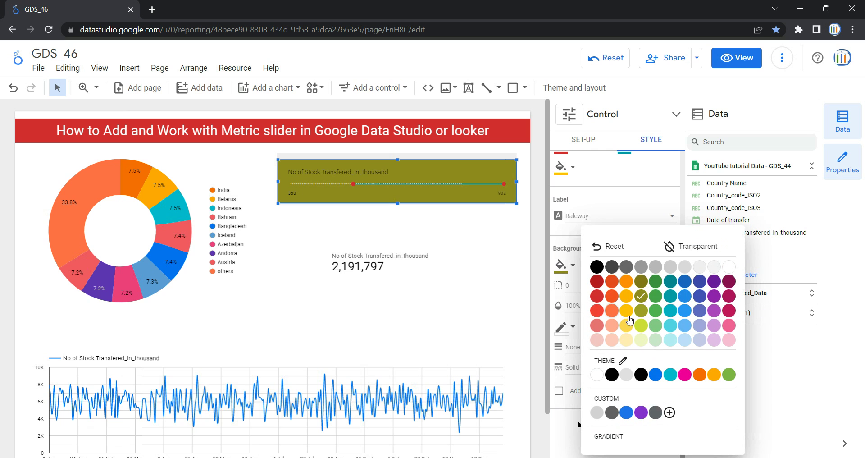
{"action": "left_click", "coordinate": [656, 310]}
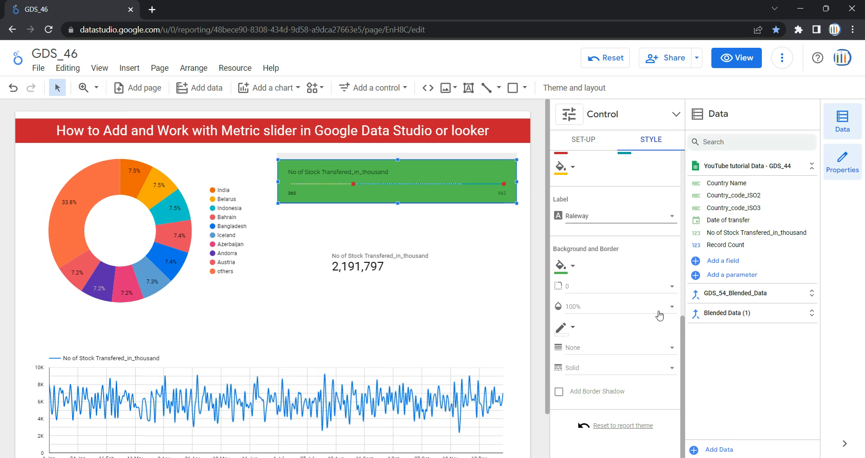
Step: Give the slider control a light grey background with a border radius of 5 and 70% opacity
{"action": "left_click", "coordinate": [571, 268]}
{"action": "left_click", "coordinate": [684, 267]}
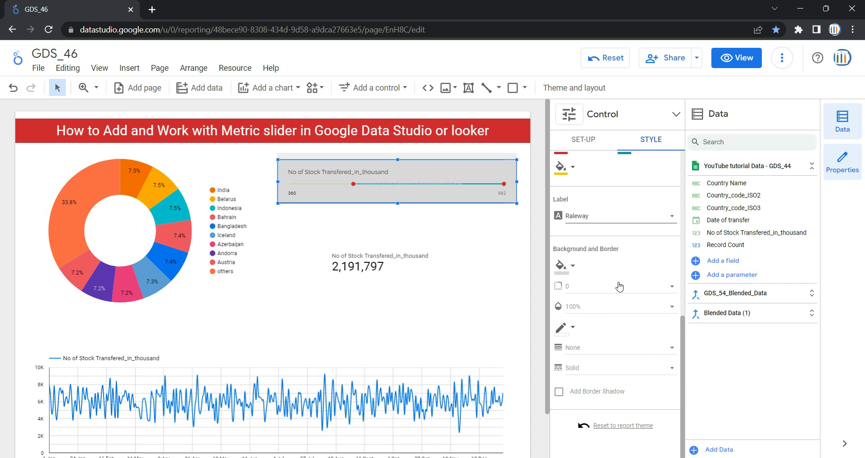
{"action": "left_click", "coordinate": [571, 288]}
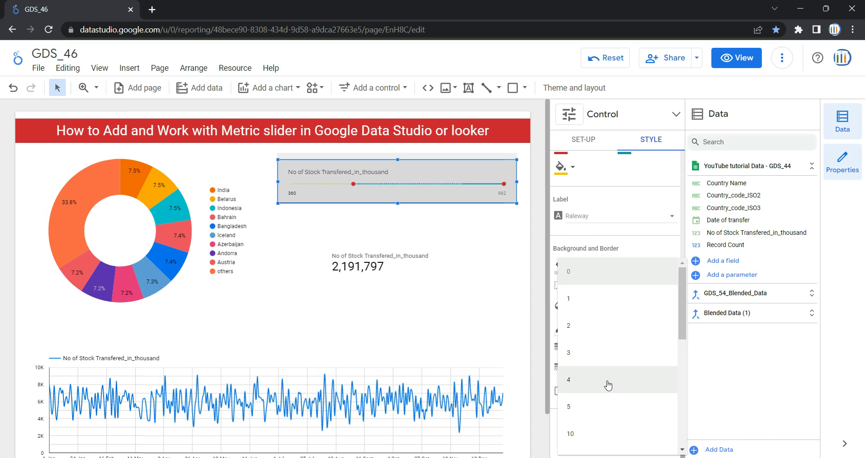
{"action": "left_click", "coordinate": [611, 407]}
{"action": "left_click", "coordinate": [587, 310]}
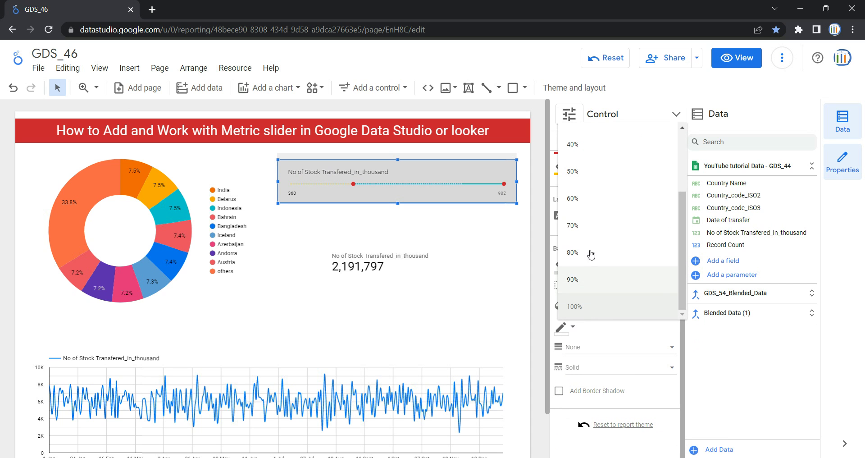
{"action": "left_click", "coordinate": [590, 231]}
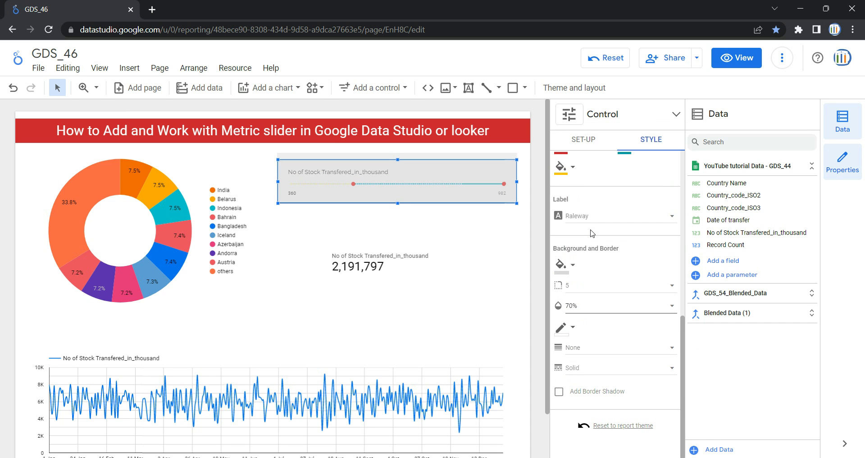
Step: Set the slider control's background opacity to 90% and give it a dark red double border with a weight of 4
{"action": "left_click", "coordinate": [591, 311]}
{"action": "left_click", "coordinate": [601, 360]}
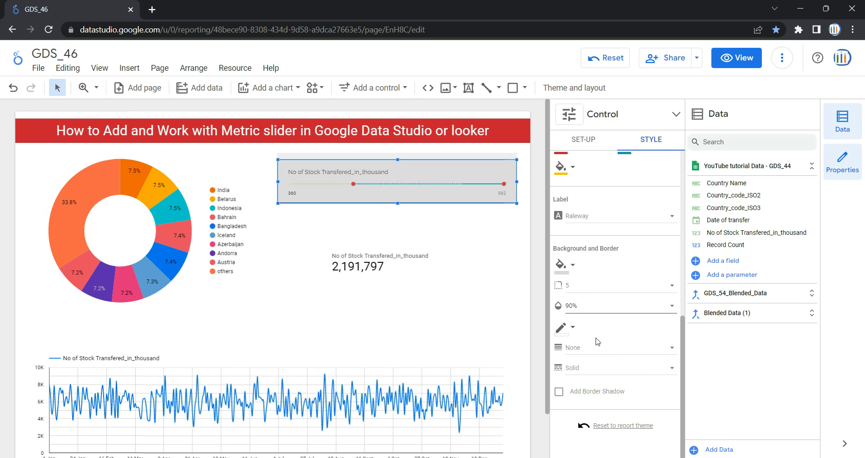
{"action": "left_click", "coordinate": [569, 330]}
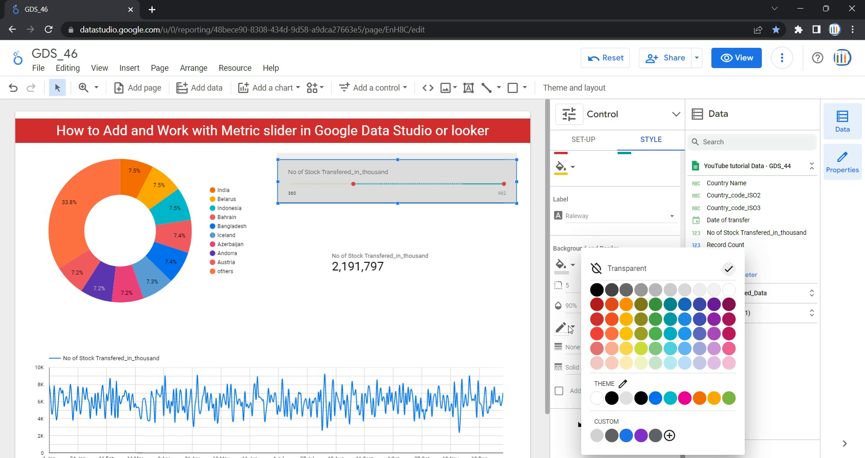
{"action": "left_click", "coordinate": [598, 309]}
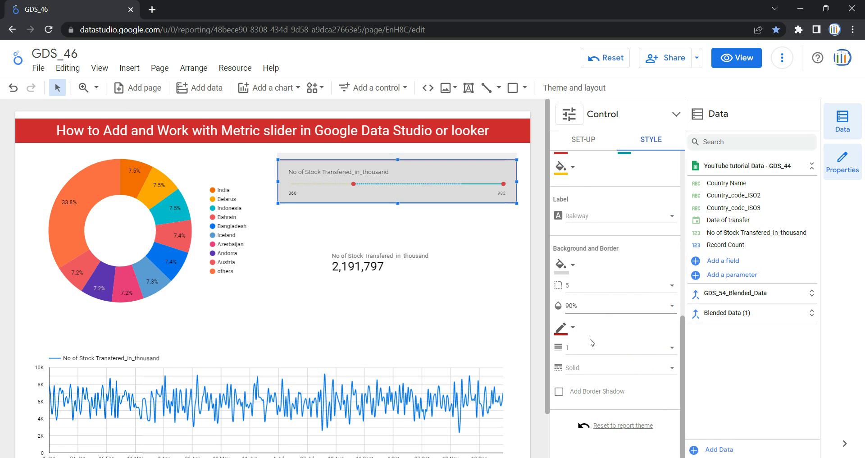
{"action": "left_click", "coordinate": [566, 351]}
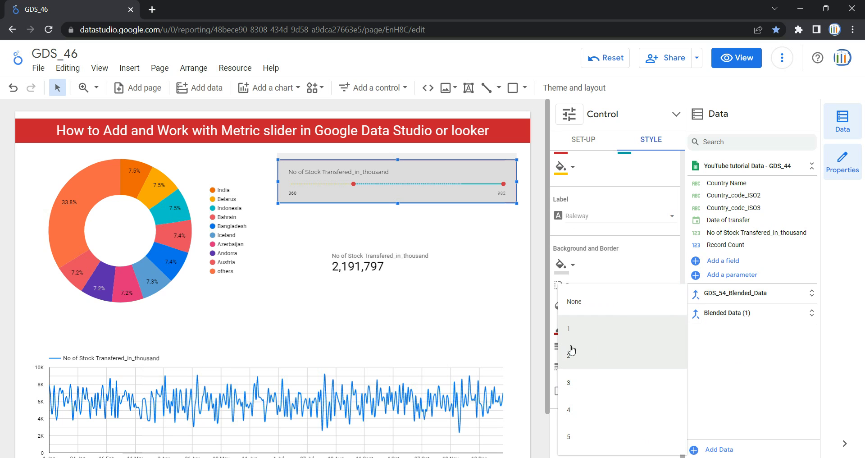
{"action": "left_click", "coordinate": [592, 411]}
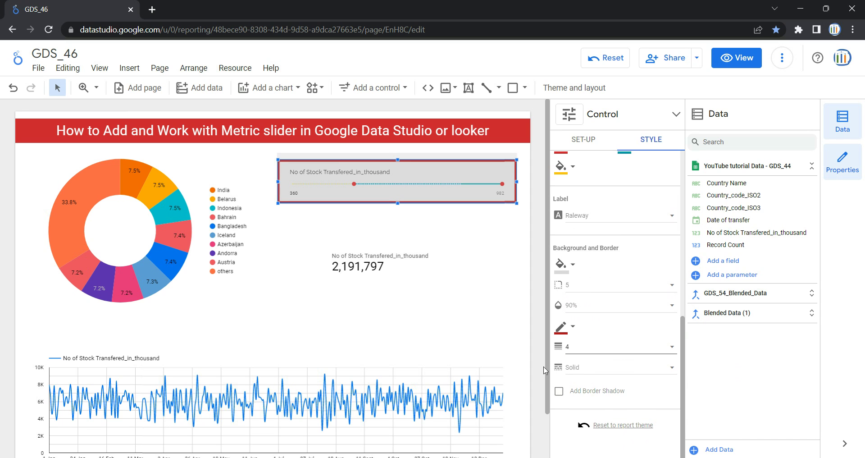
{"action": "left_click", "coordinate": [590, 371]}
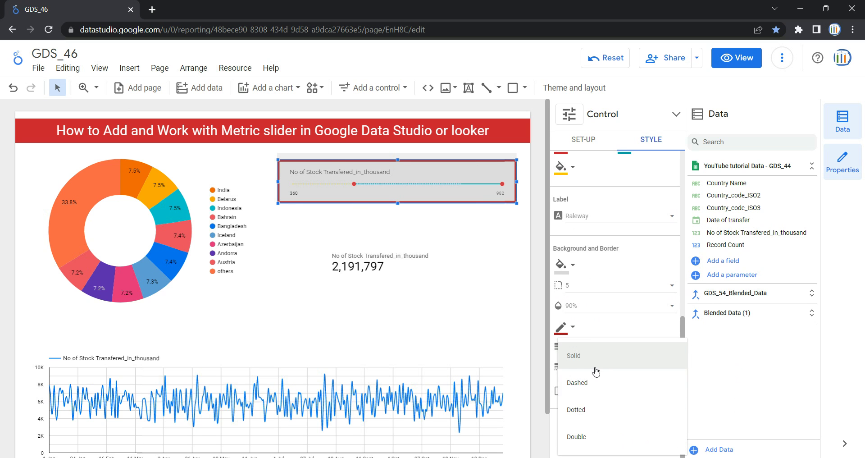
{"action": "left_click", "coordinate": [601, 437]}
Step: Preview the report and set the bordered slider's range to 100 through 590
{"action": "left_click", "coordinate": [520, 288]}
{"action": "left_click", "coordinate": [735, 64]}
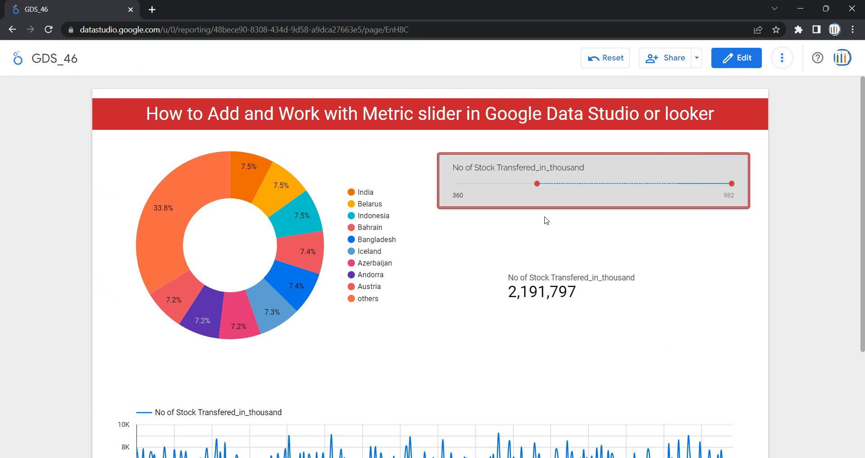
{"action": "mouse_move", "coordinate": [435, 160]}
{"action": "left_click_drag", "start_coordinate": [537, 184], "coordinate": [456, 183]}
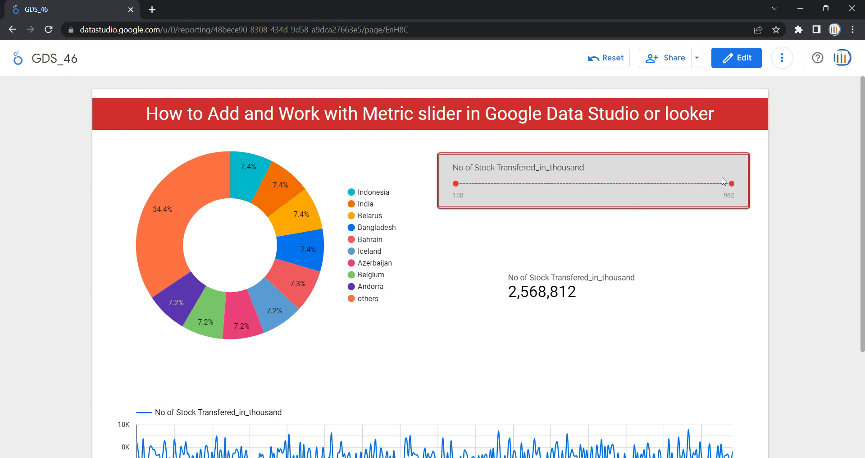
{"action": "left_click_drag", "start_coordinate": [730, 184], "coordinate": [608, 184]}
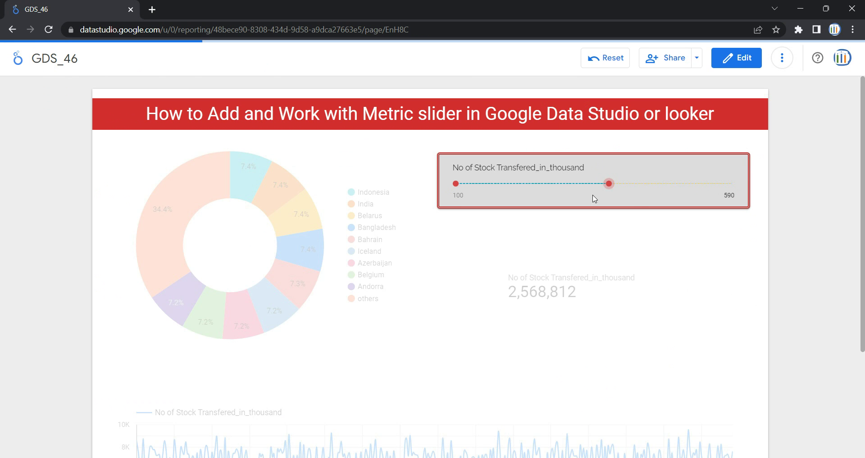